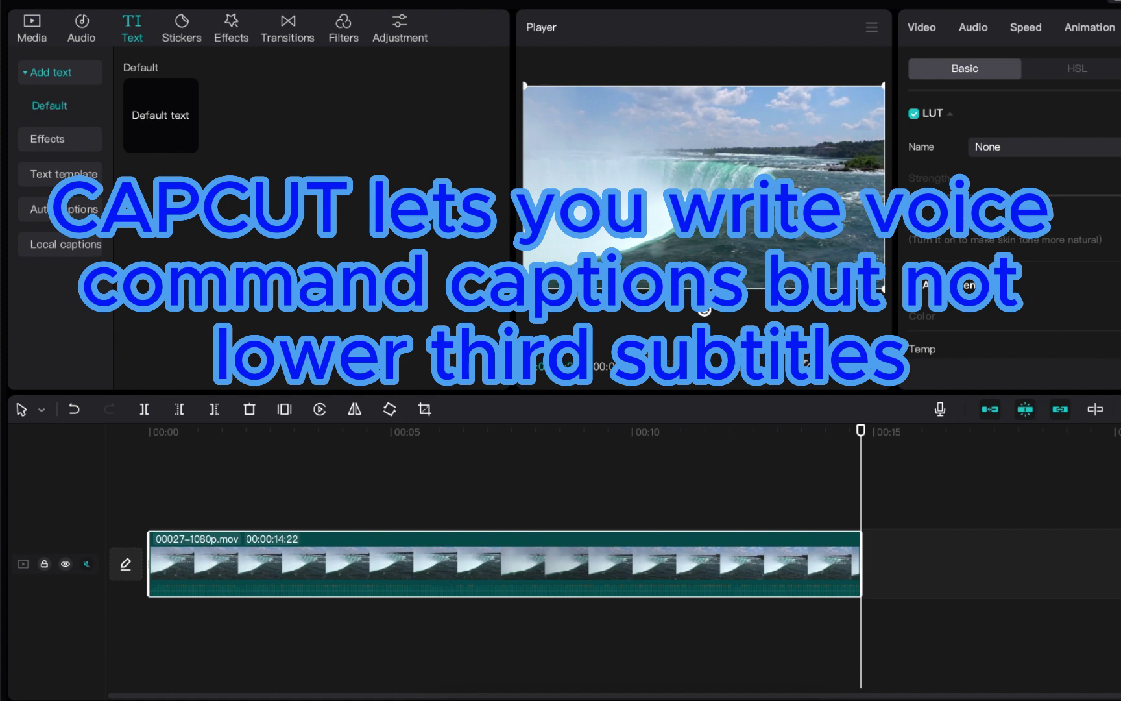
- Browse the system, File, Edit and CapCut menus and view CapCut's version information
{"action": "left_click", "coordinate": [44, 1]}
{"action": "left_click", "coordinate": [170, 0]}
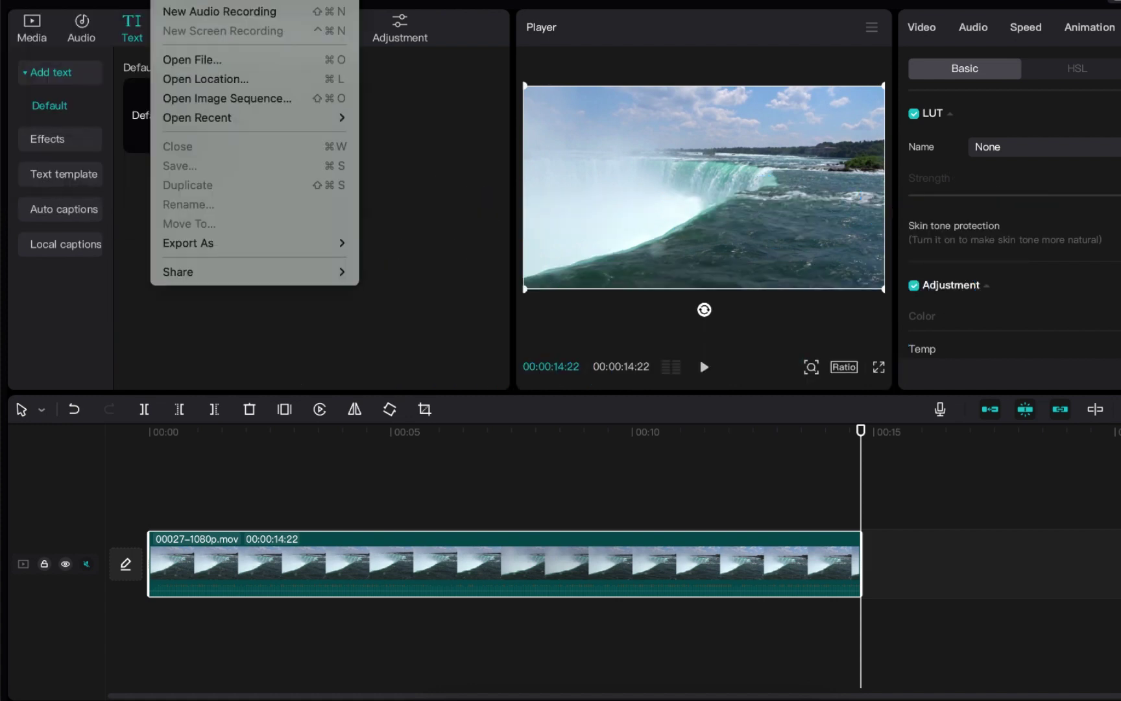
{"action": "left_click", "coordinate": [407, 148]}
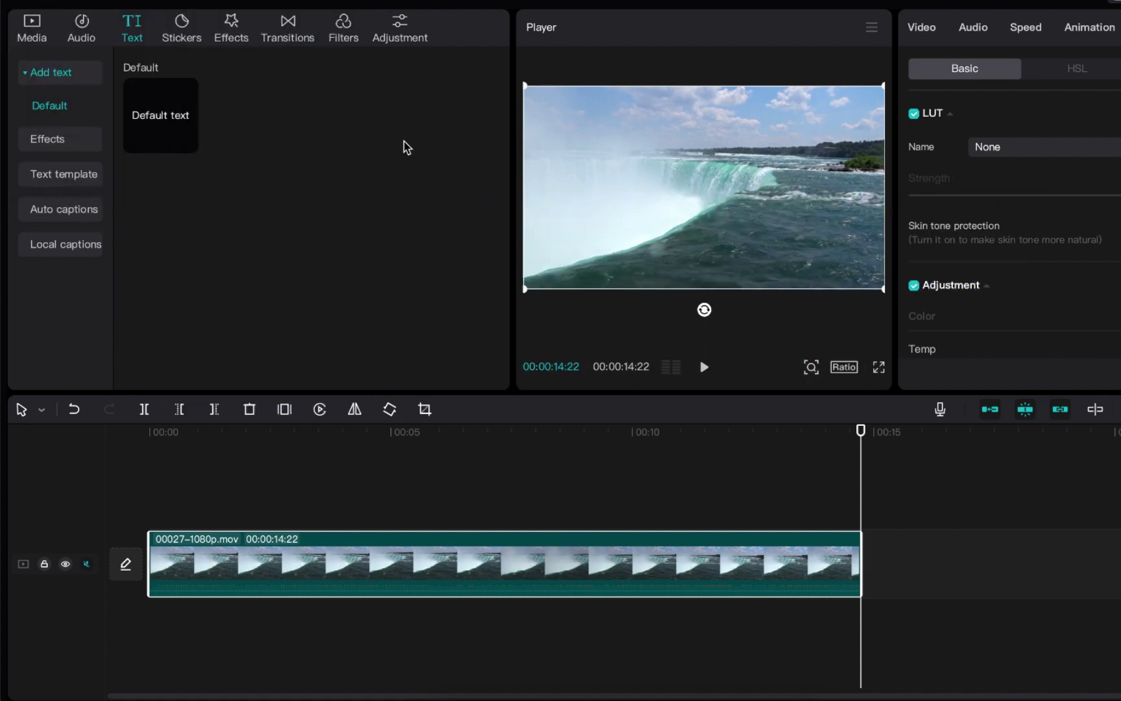
{"action": "left_click", "coordinate": [107, 1]}
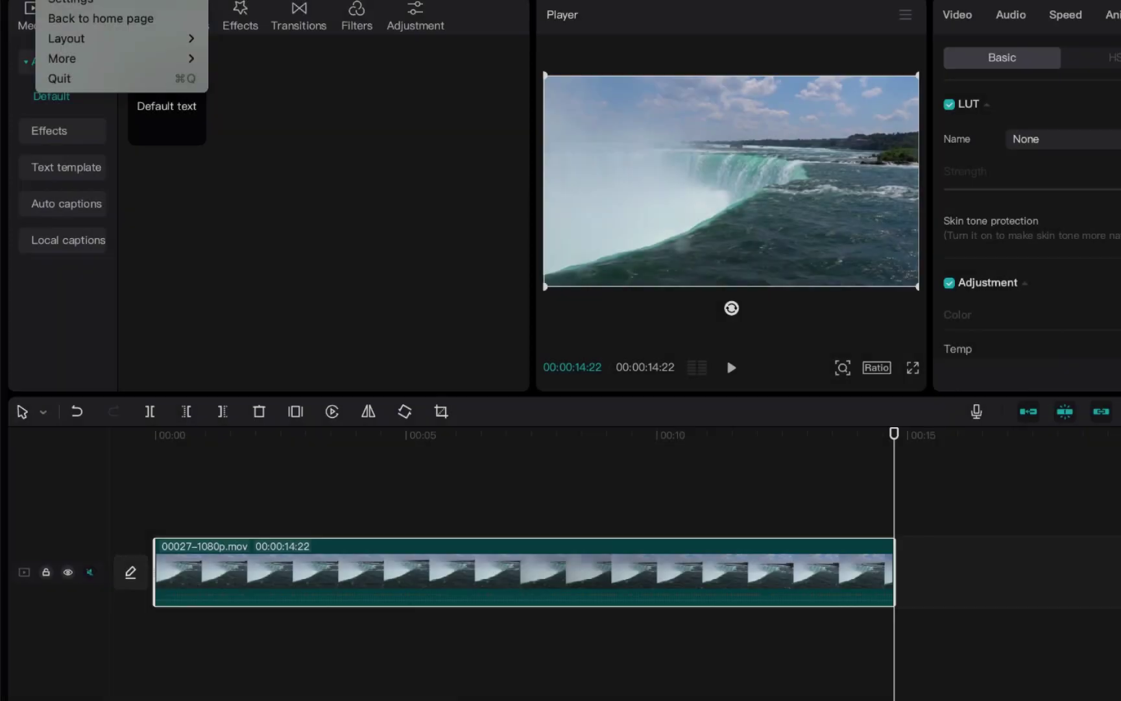
{"action": "left_click", "coordinate": [311, 130]}
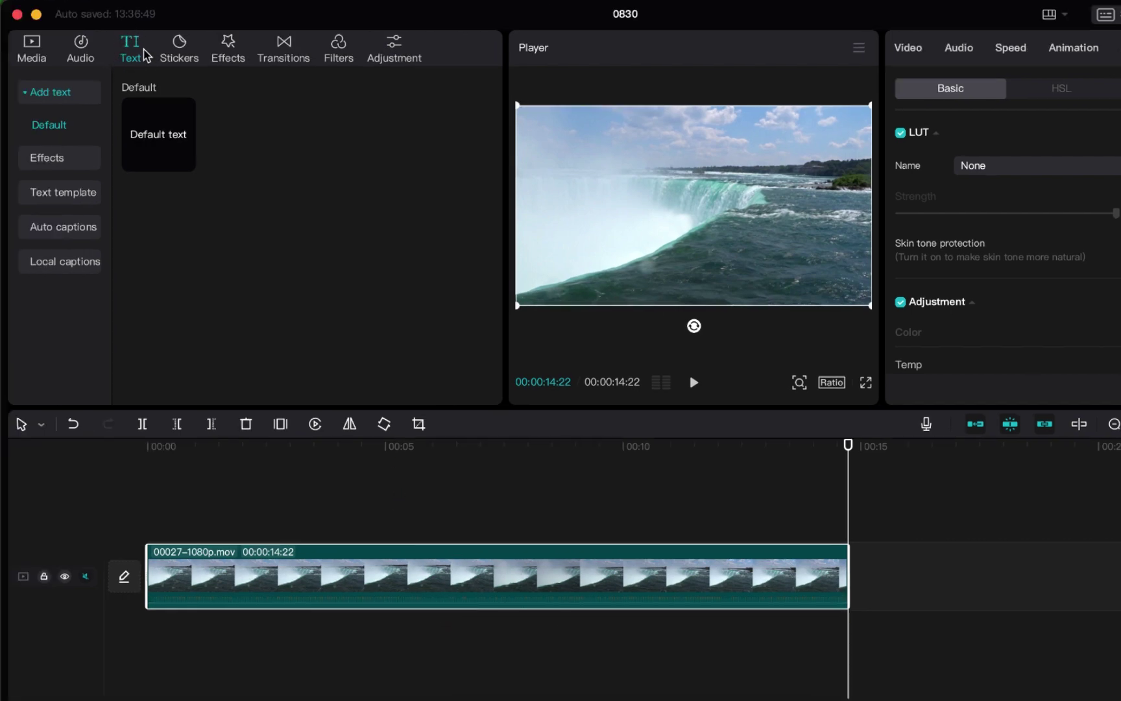
- Place a Default text clip at 00:00 above the Niagara clip and start retyping it as 'Lorem'
{"action": "mouse_move", "coordinate": [174, 137]}
{"action": "left_click_drag", "start_coordinate": [158, 139], "coordinate": [139, 531]}
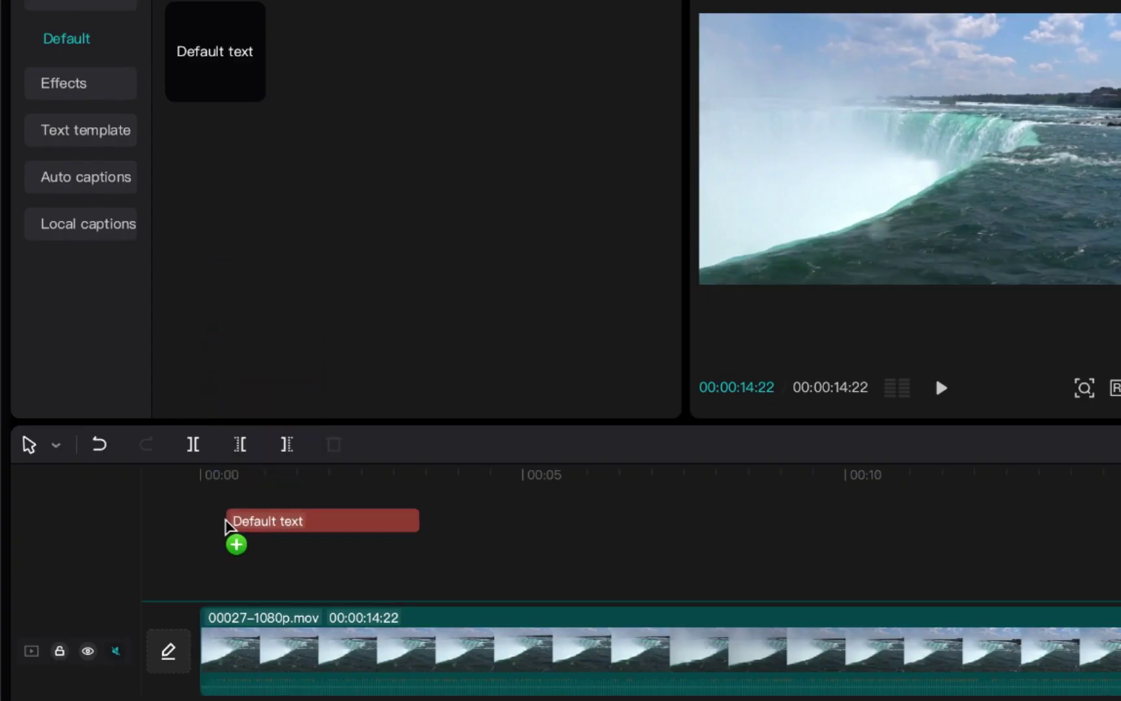
{"action": "left_click_drag", "start_coordinate": [191, 588], "coordinate": [200, 592]}
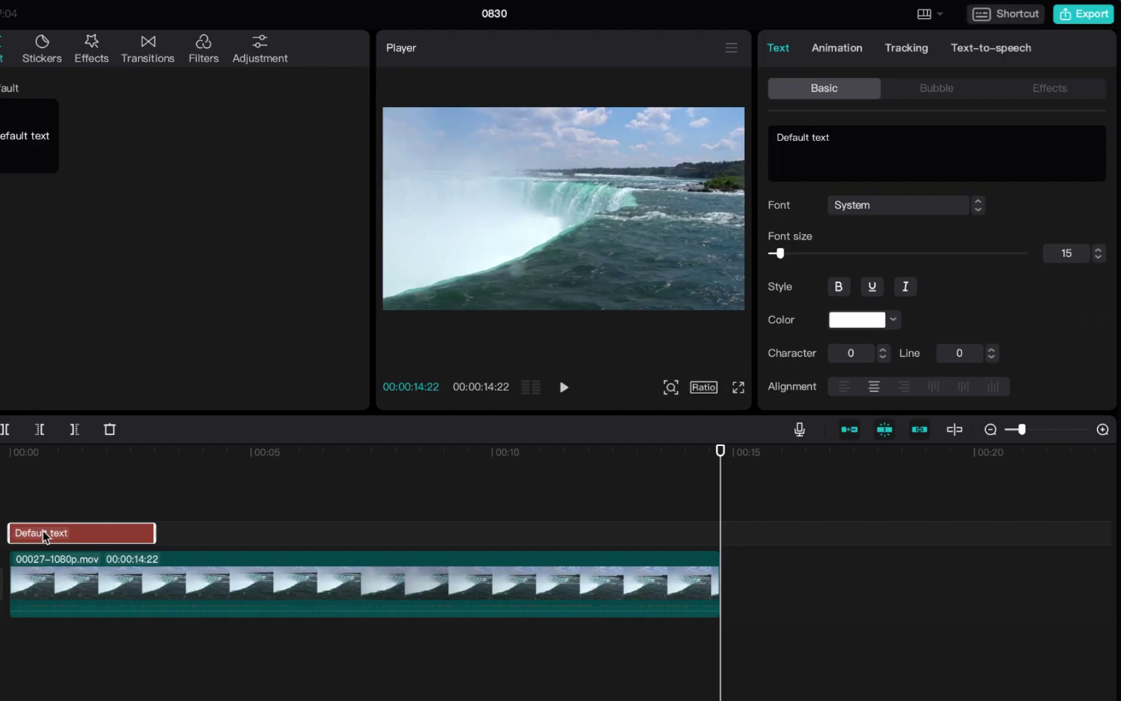
{"action": "left_click_drag", "start_coordinate": [875, 137], "coordinate": [734, 137]}
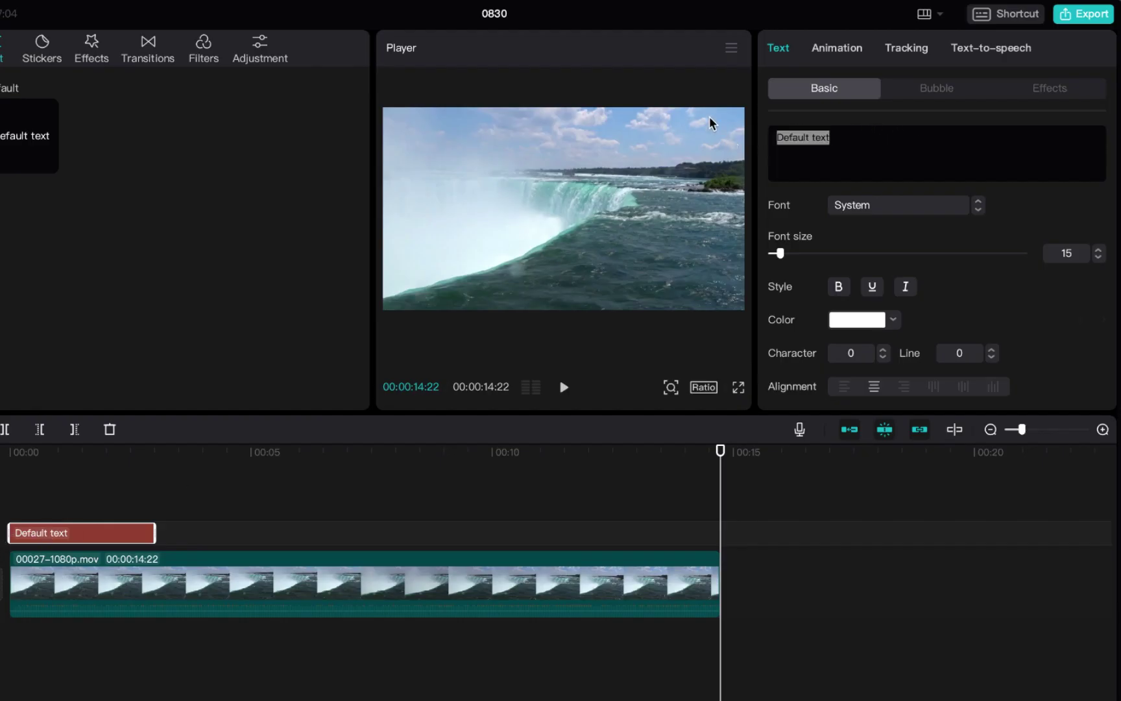
{"action": "type", "text": "Lore"}
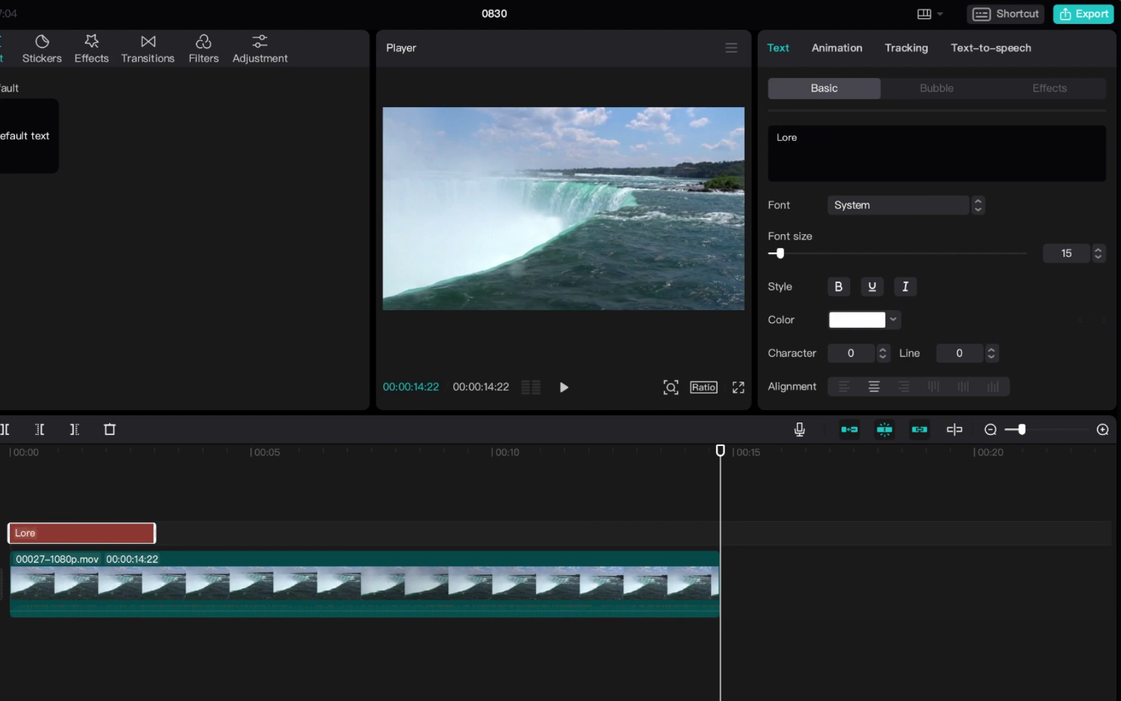
{"action": "type", "text": "m Ipsum"}
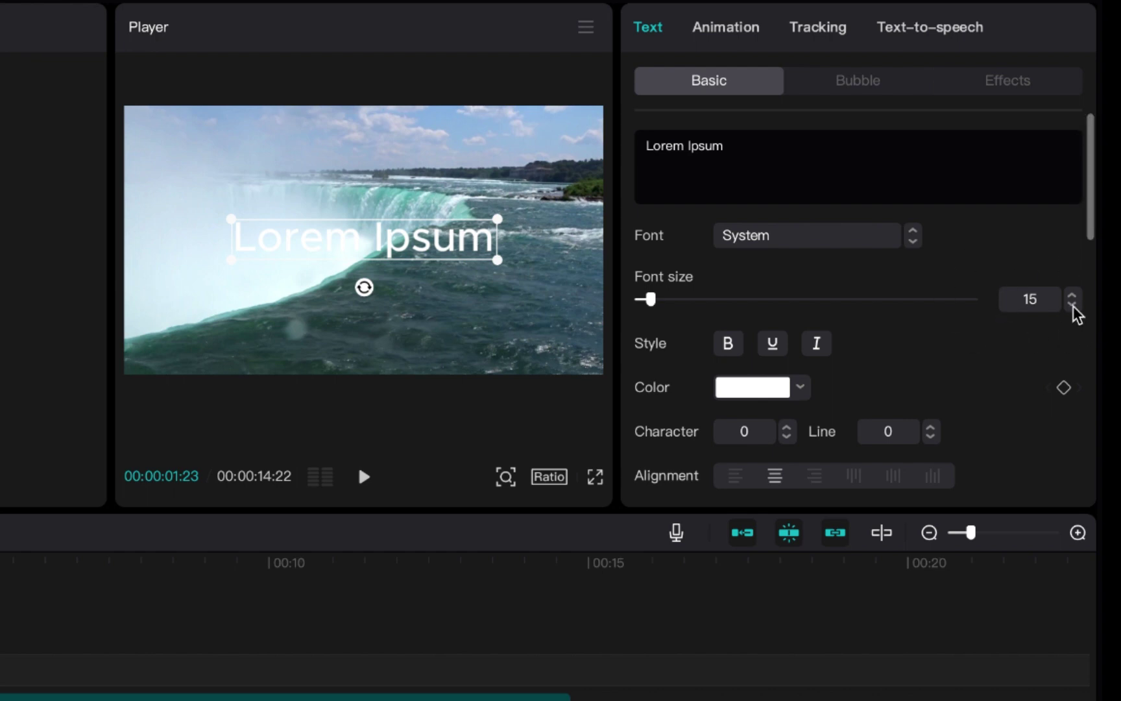
- Shrink the title to font size 6 and choose Futura from the font list
{"action": "left_click_drag", "start_coordinate": [651, 305], "coordinate": [613, 313]}
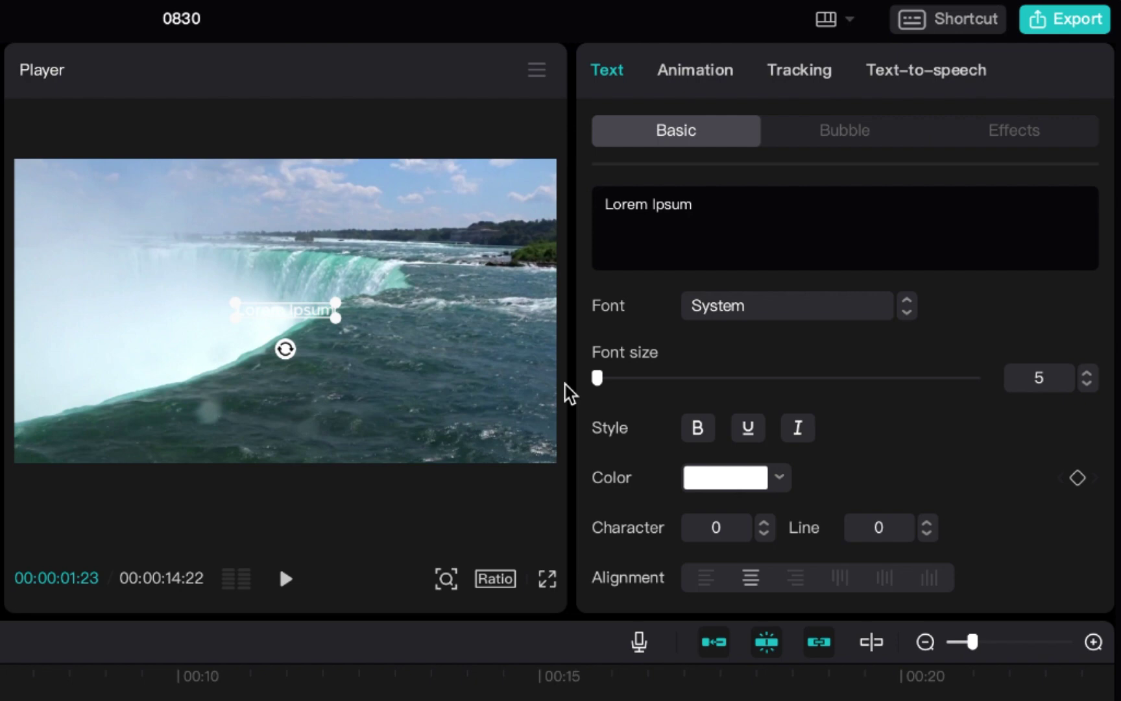
{"action": "left_click", "coordinate": [1088, 372]}
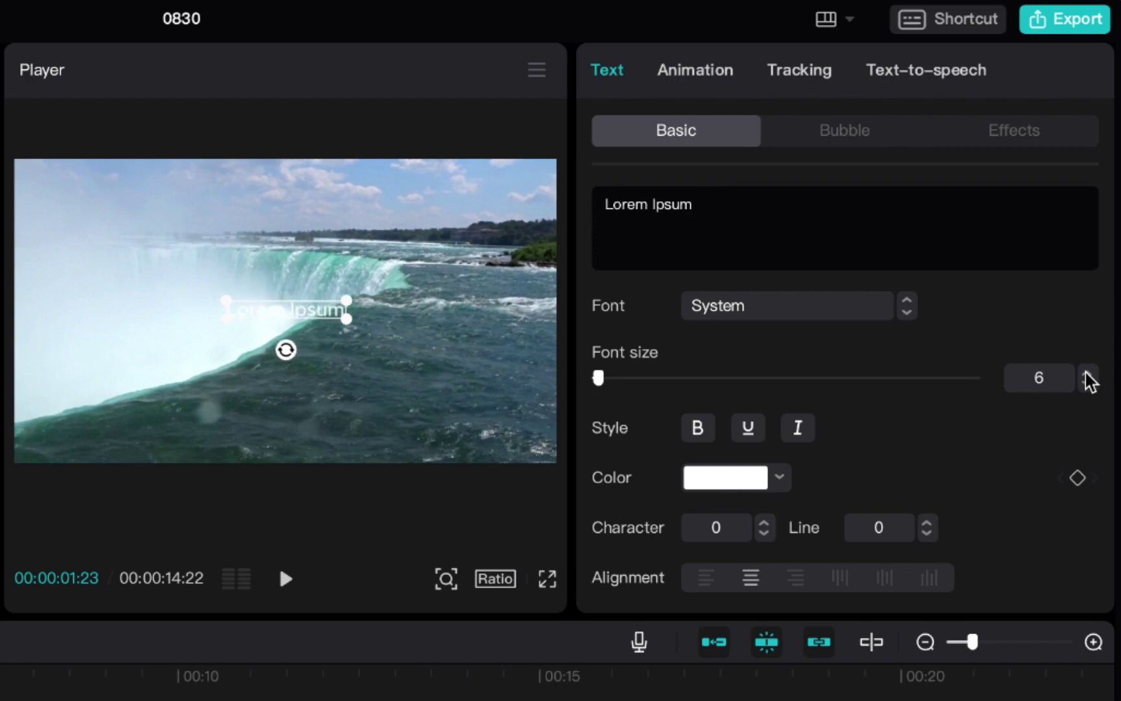
{"action": "left_click", "coordinate": [775, 309]}
{"action": "scroll", "coordinate": [841, 525], "scroll_direction": "down", "scroll_amount": 4}
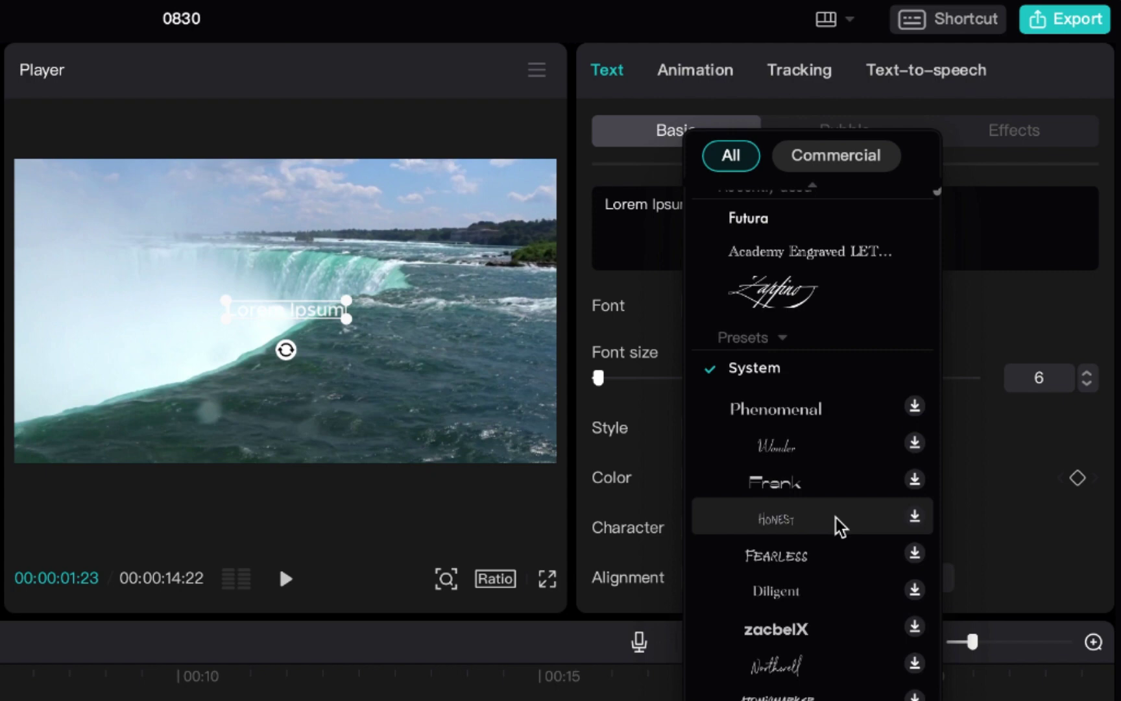
{"action": "scroll", "coordinate": [839, 524], "scroll_direction": "down", "scroll_amount": 5}
{"action": "scroll", "coordinate": [839, 523], "scroll_direction": "up", "scroll_amount": 9}
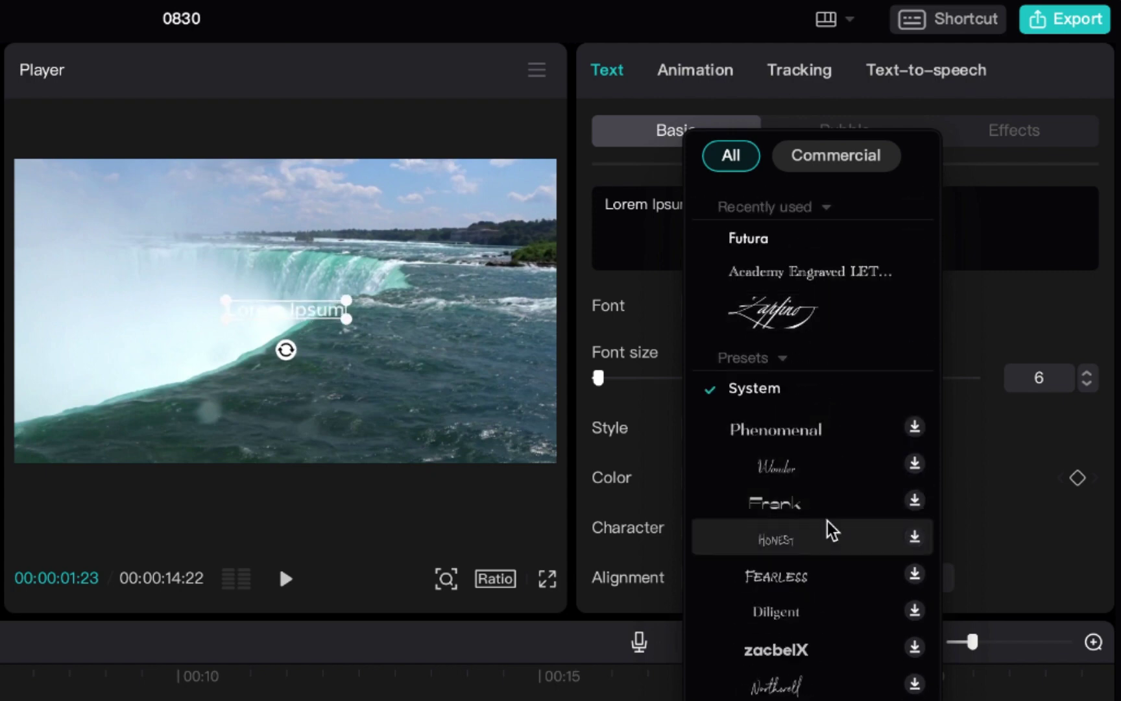
{"action": "scroll", "coordinate": [841, 671], "scroll_direction": "down", "scroll_amount": 12}
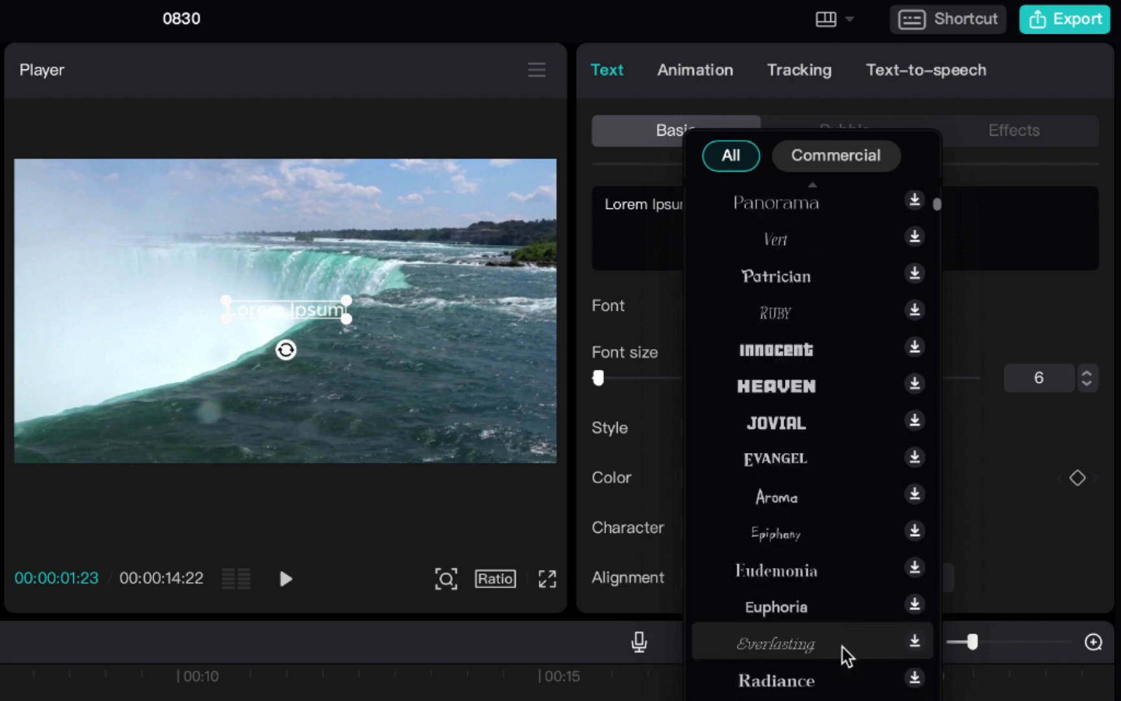
{"action": "scroll", "coordinate": [842, 647], "scroll_direction": "down", "scroll_amount": 20}
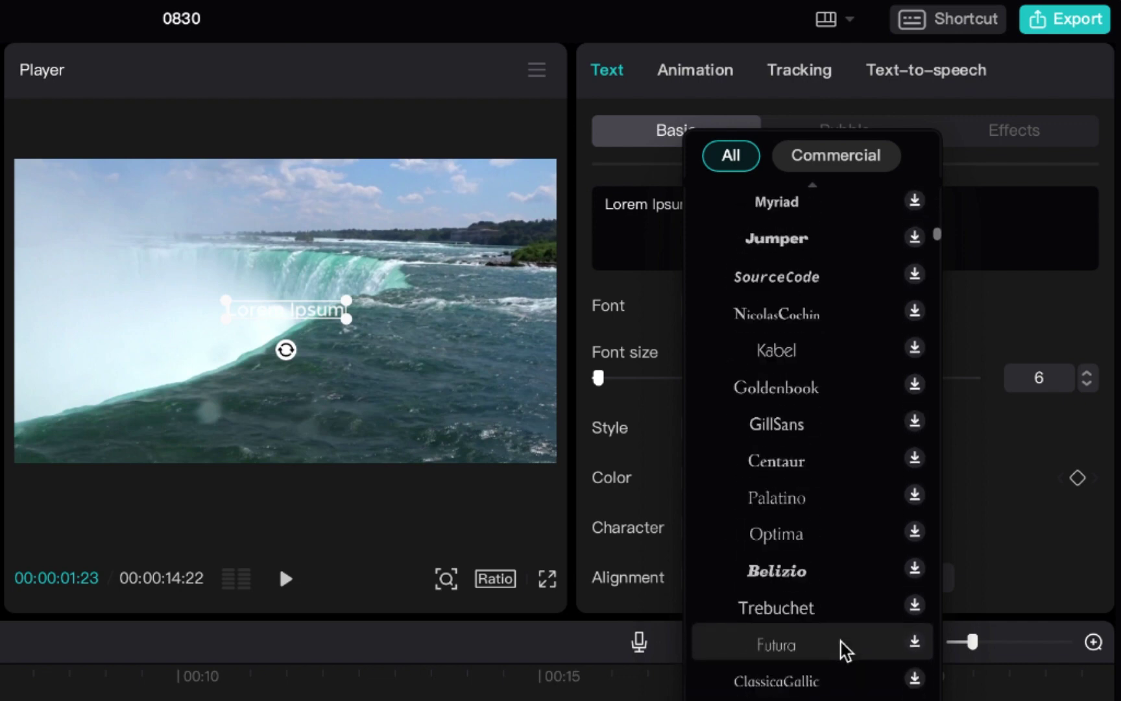
{"action": "scroll", "coordinate": [841, 642], "scroll_direction": "down", "scroll_amount": 20}
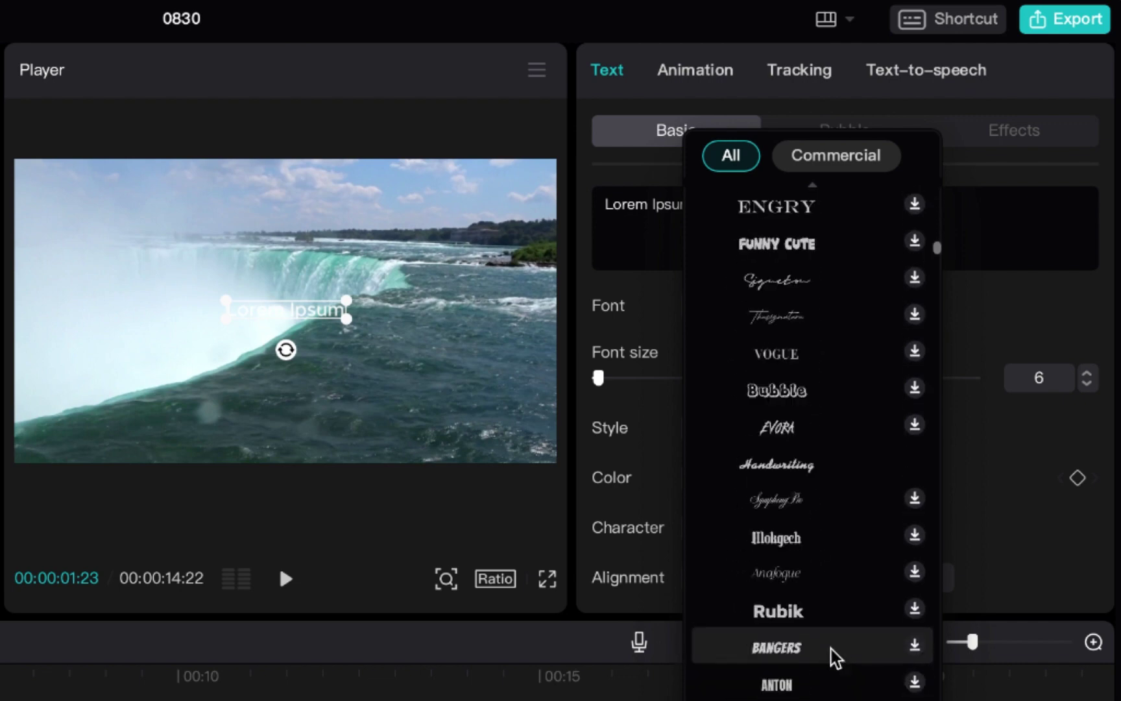
{"action": "scroll", "coordinate": [836, 657], "scroll_direction": "up", "scroll_amount": 20}
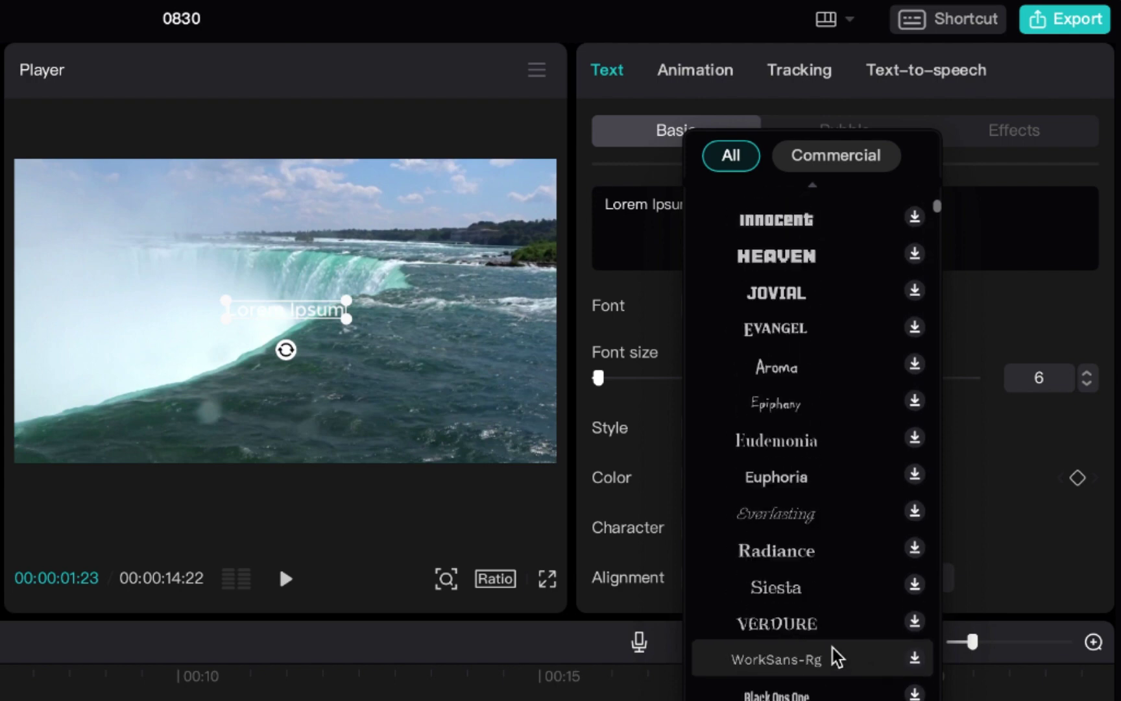
{"action": "scroll", "coordinate": [837, 656], "scroll_direction": "up", "scroll_amount": 15}
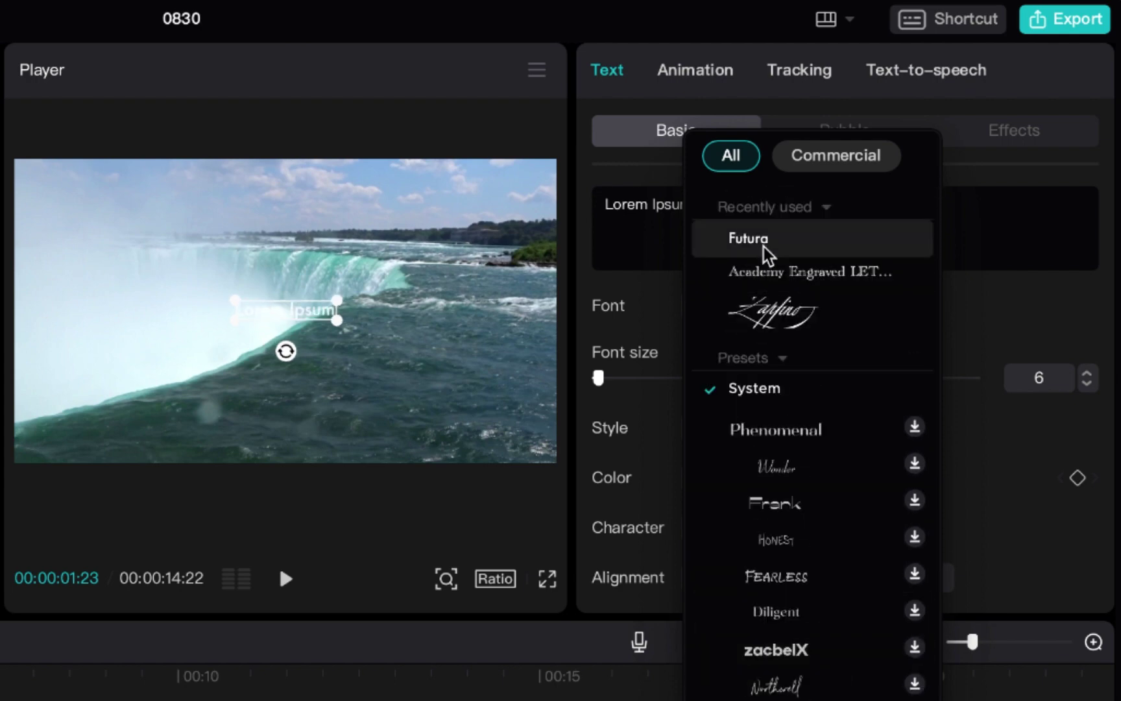
{"action": "left_click", "coordinate": [771, 245]}
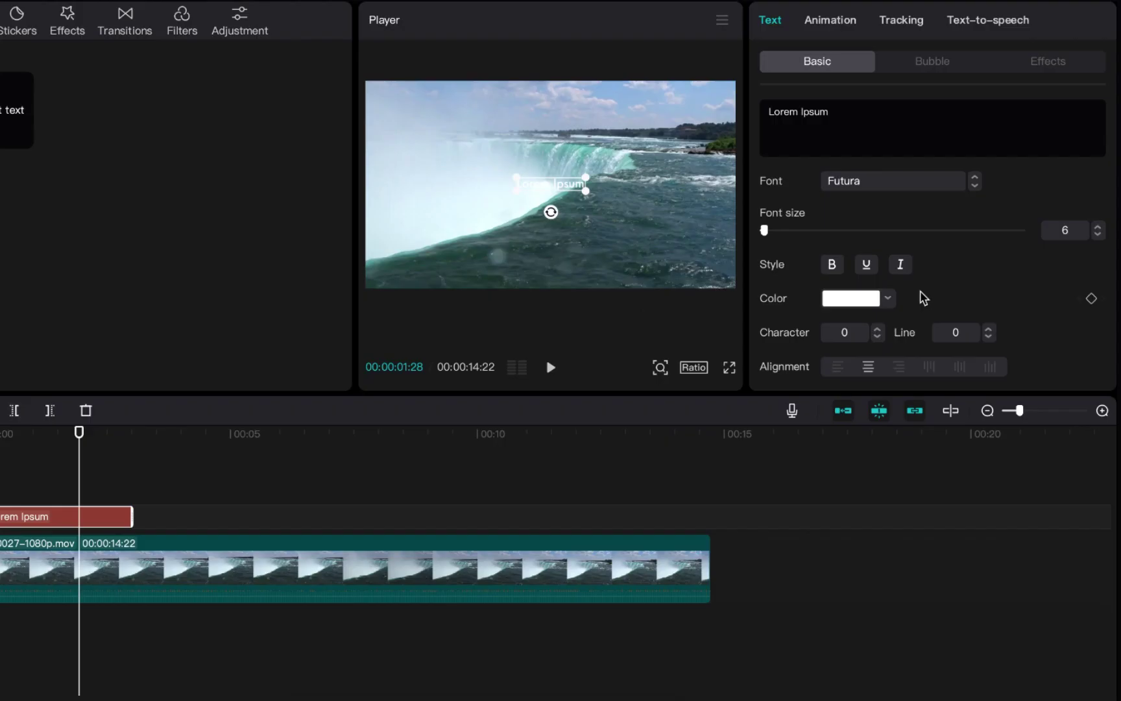
- Change the title colour from white to the bright green swatch (34EE4E)
{"action": "left_click", "coordinate": [887, 299]}
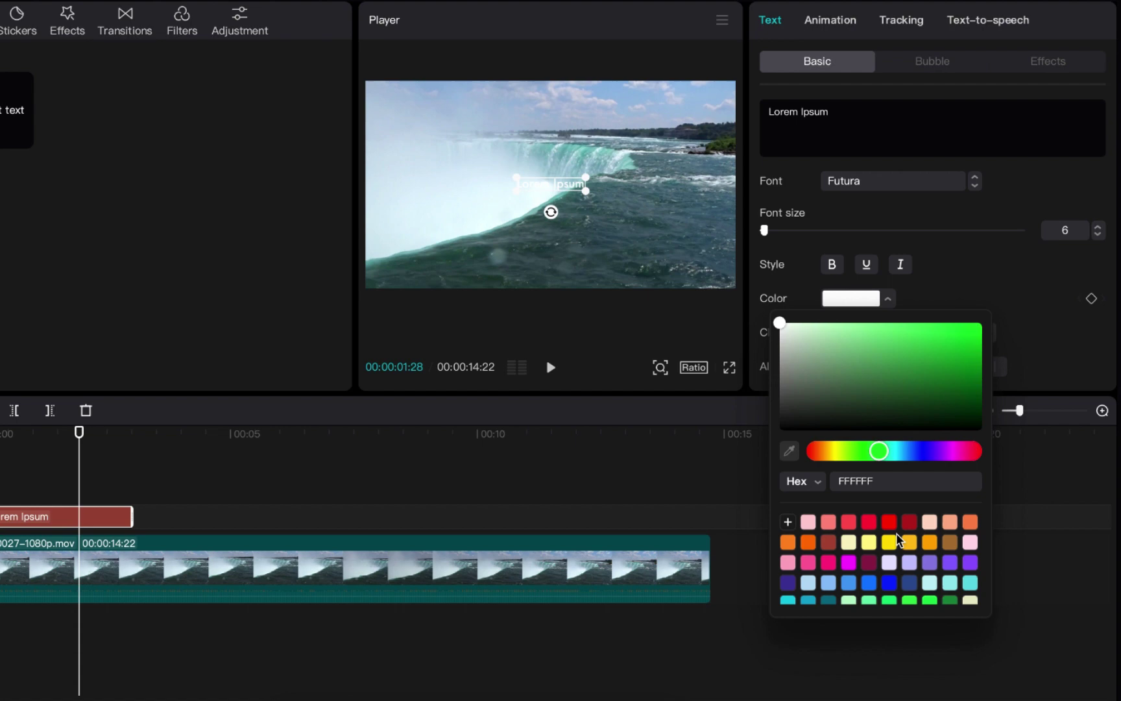
{"action": "scroll", "coordinate": [894, 540], "scroll_direction": "down", "scroll_amount": 2}
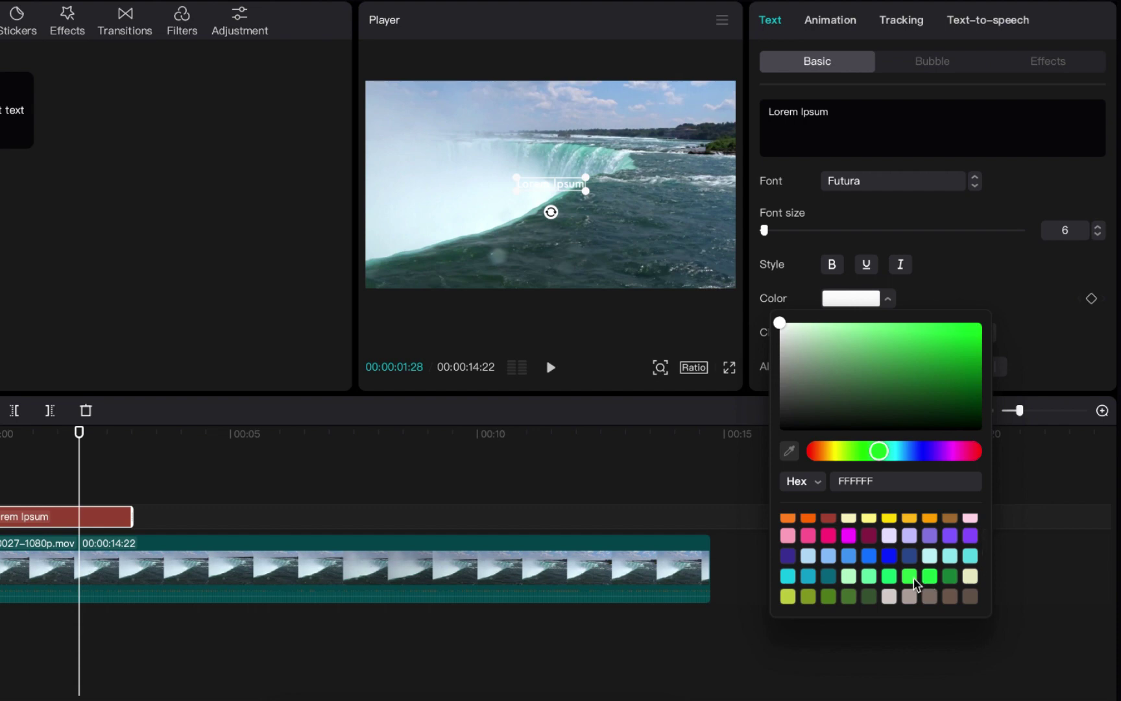
{"action": "left_click", "coordinate": [915, 580]}
- Try the alignment buttons, ending with the title centred on the bottom edge (X 0, Y -1009)
{"action": "left_click", "coordinate": [889, 298]}
{"action": "scroll", "coordinate": [896, 296], "scroll_direction": "down", "scroll_amount": 10}
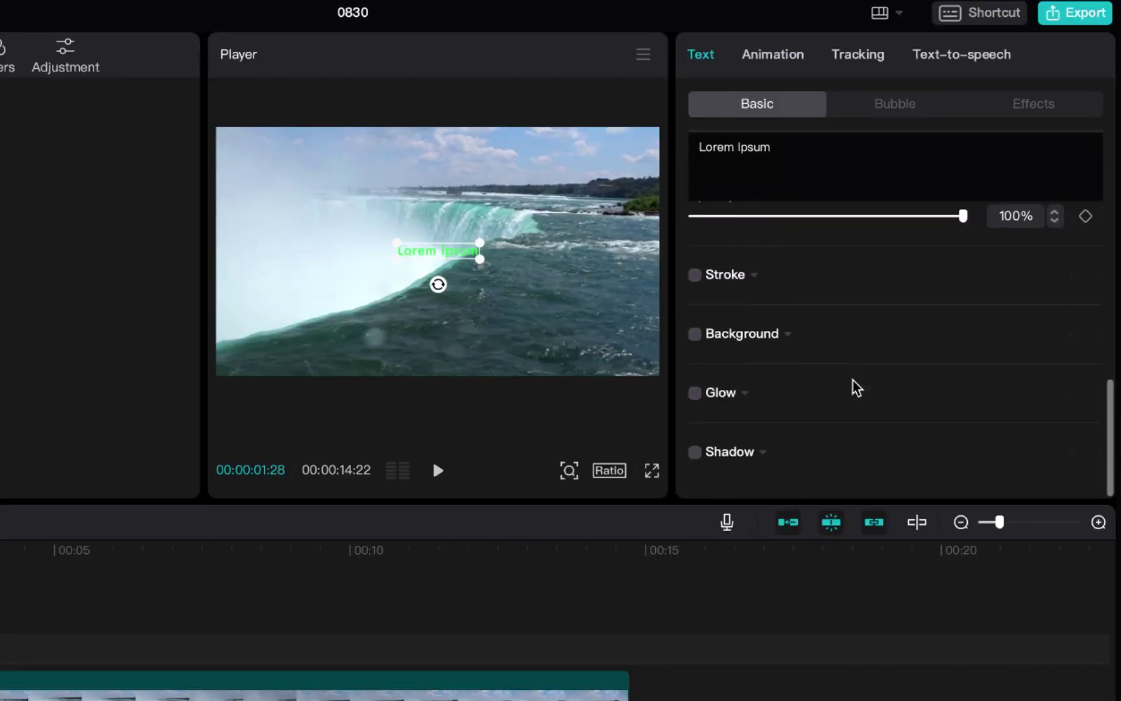
{"action": "scroll", "coordinate": [854, 388], "scroll_direction": "up", "scroll_amount": 5}
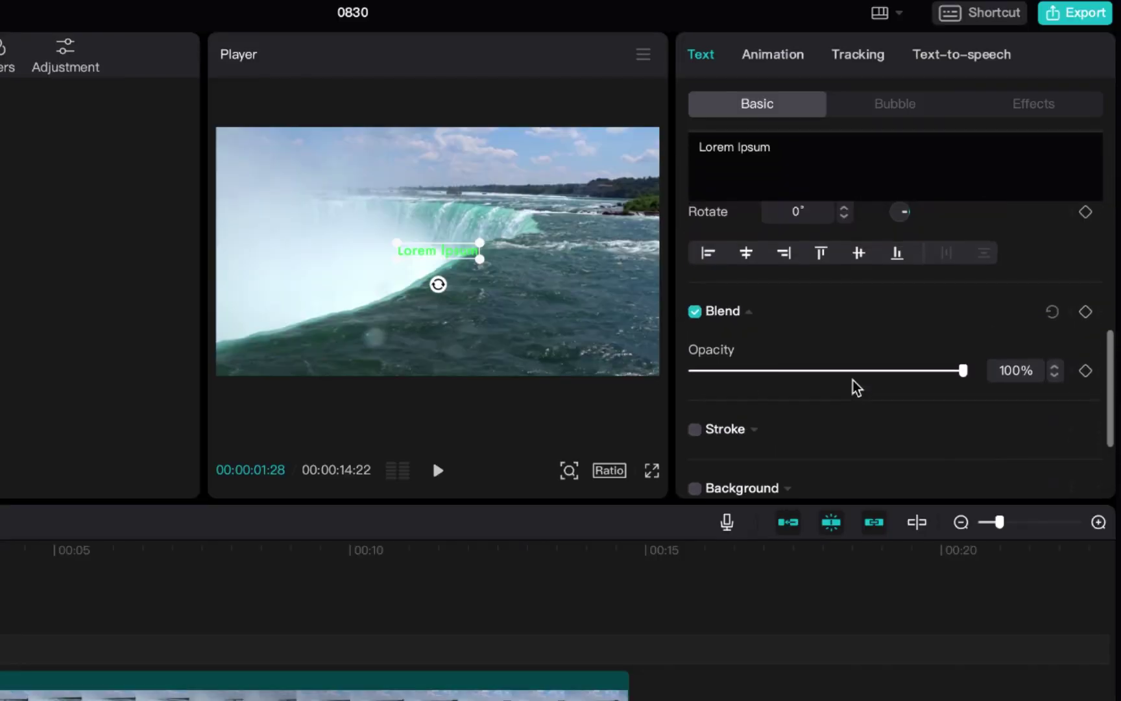
{"action": "left_click", "coordinate": [708, 330]}
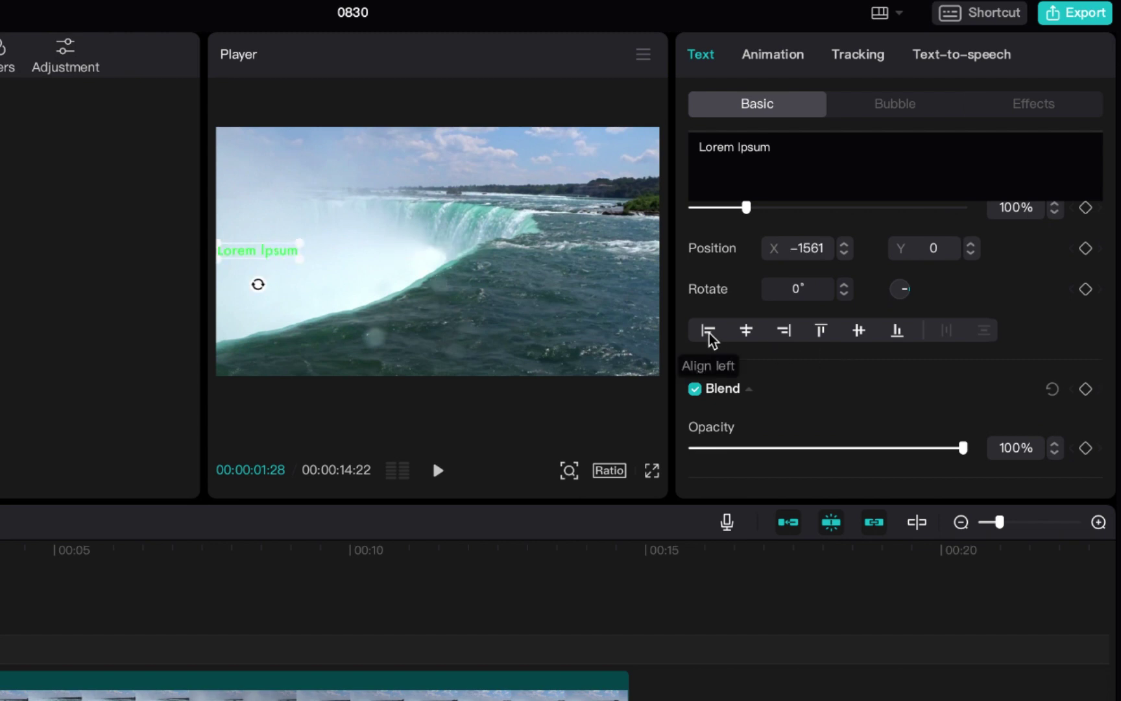
{"action": "left_click", "coordinate": [820, 332]}
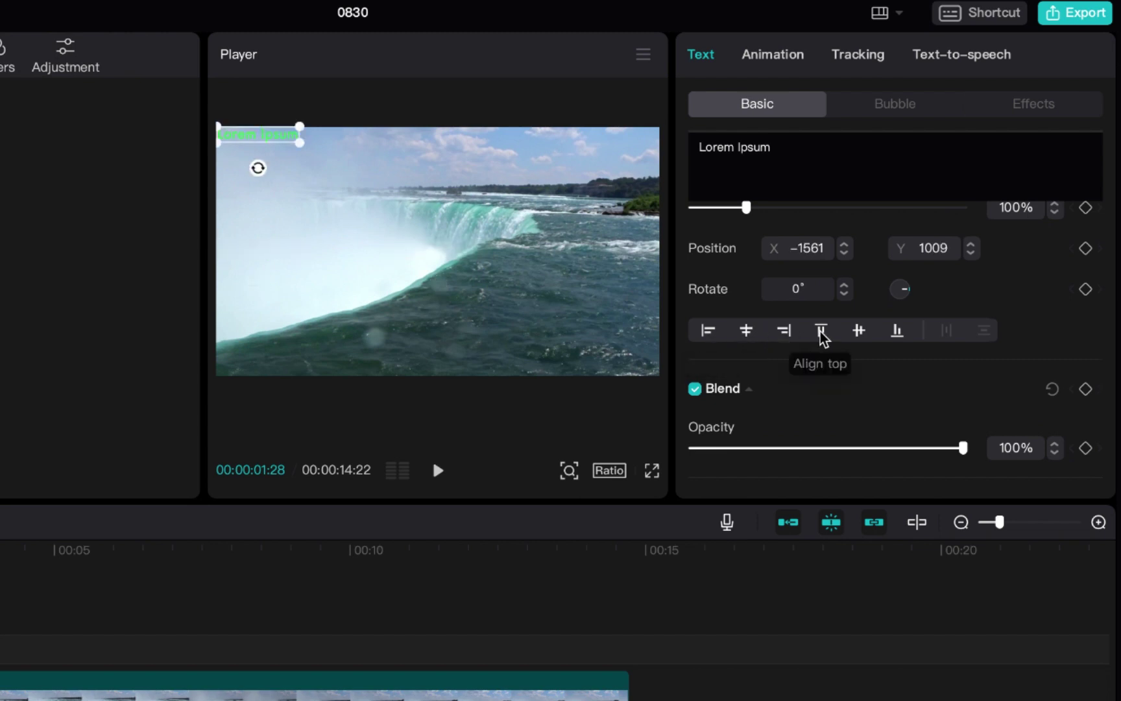
{"action": "left_click", "coordinate": [897, 333]}
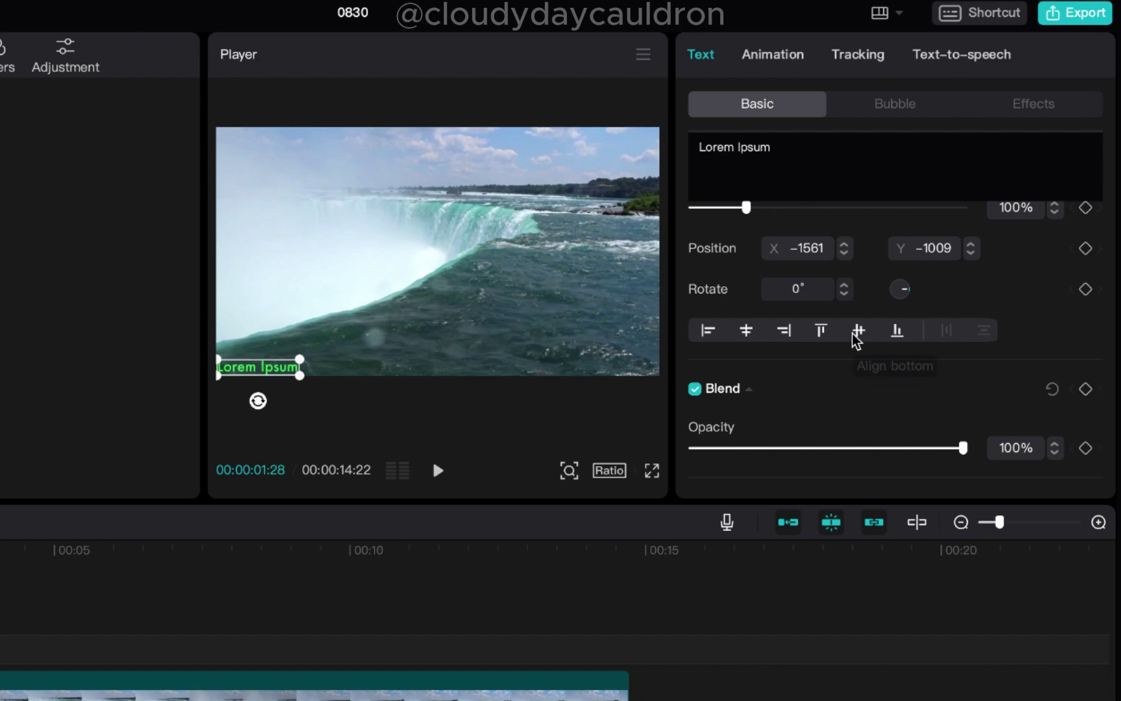
{"action": "left_click", "coordinate": [785, 333]}
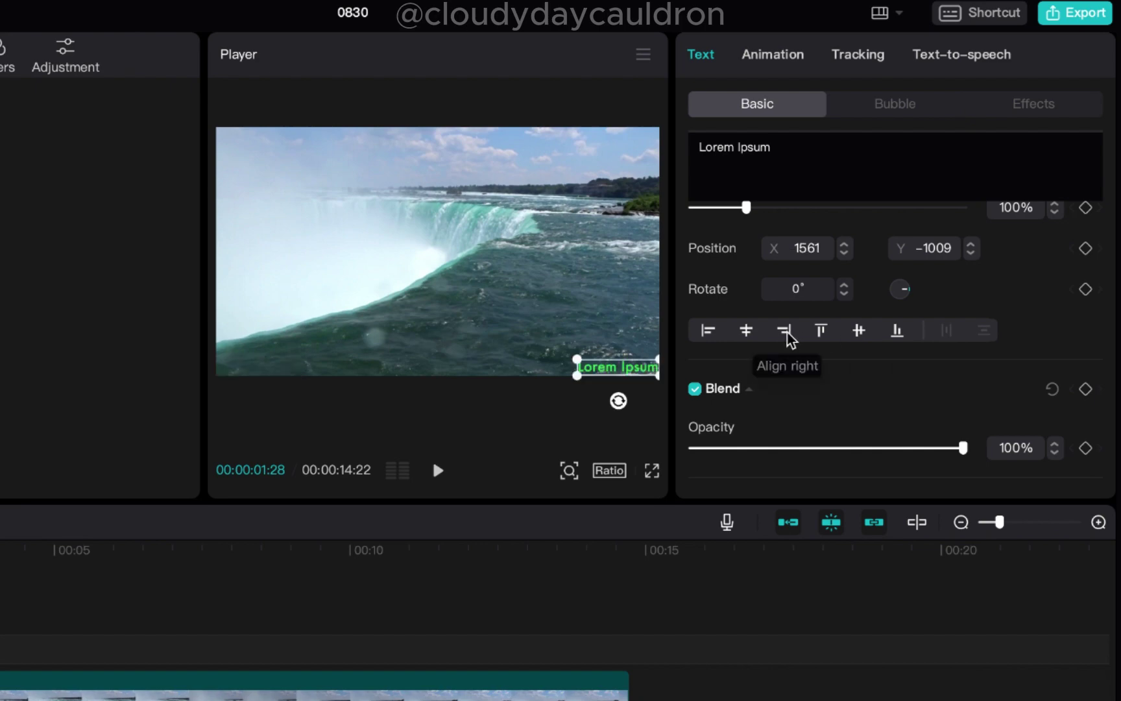
{"action": "left_click", "coordinate": [821, 332]}
{"action": "left_click", "coordinate": [752, 334]}
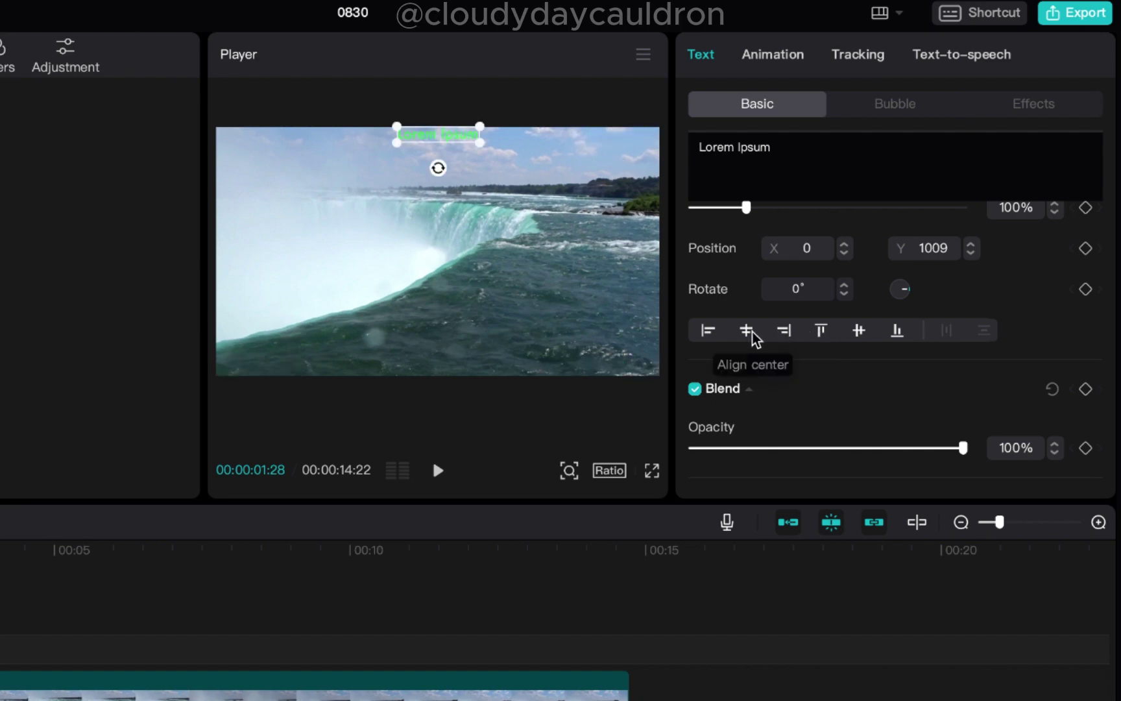
{"action": "left_click", "coordinate": [898, 332]}
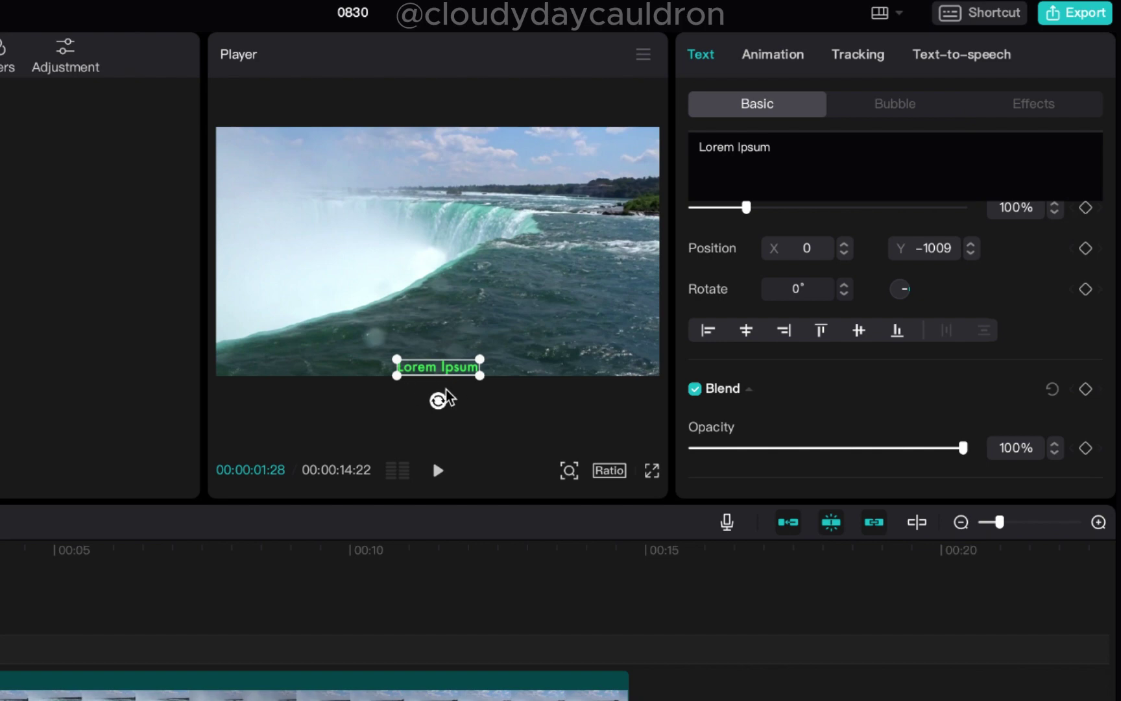
- Drag the title upward along the centre guide, away from the bottom edge
{"action": "left_click_drag", "start_coordinate": [438, 401], "coordinate": [438, 353]}
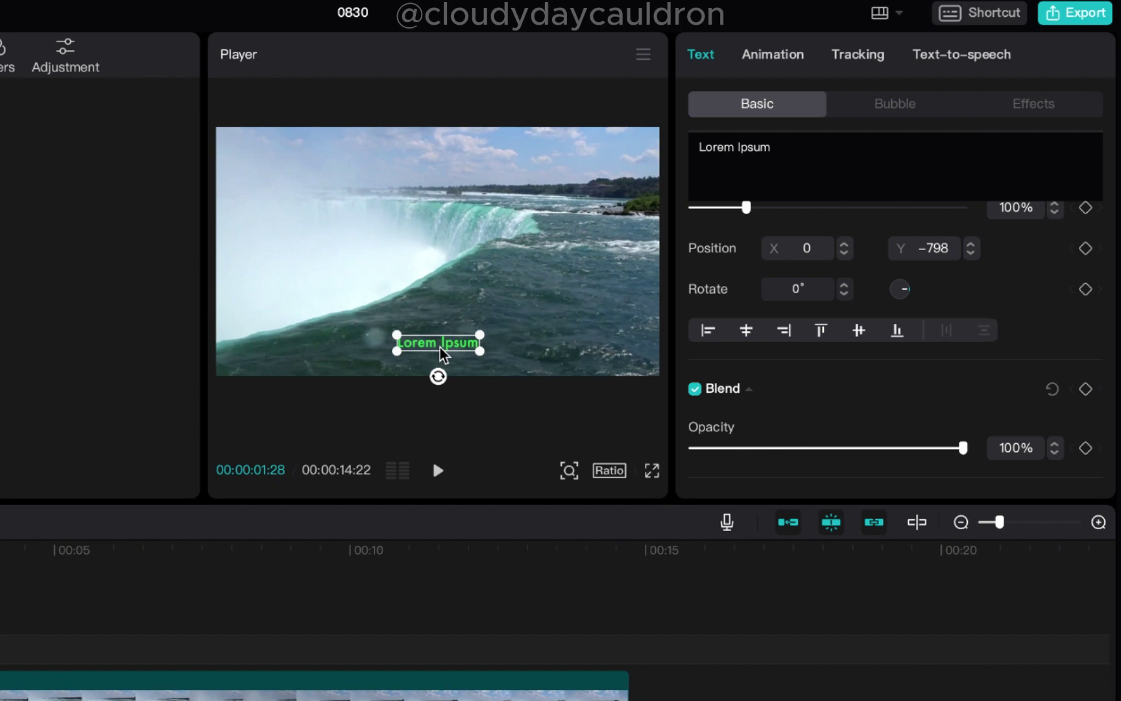
{"action": "left_click_drag", "start_coordinate": [440, 351], "coordinate": [441, 257]}
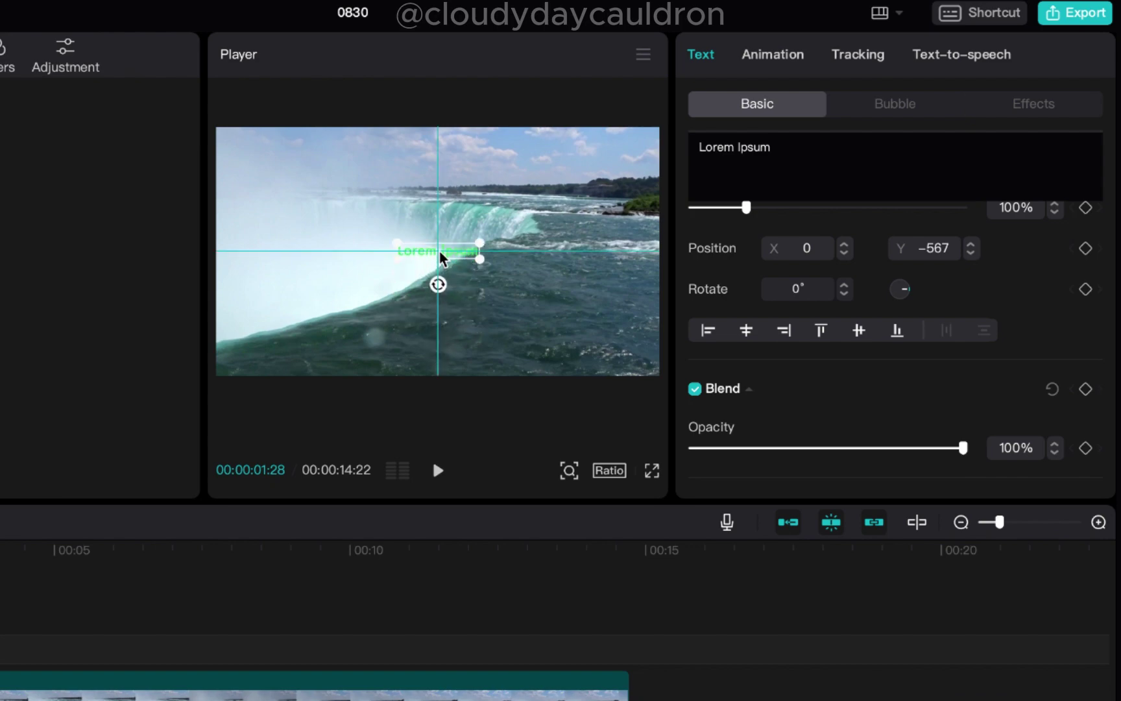
{"action": "scroll", "coordinate": [929, 418], "scroll_direction": "down", "scroll_amount": 2}
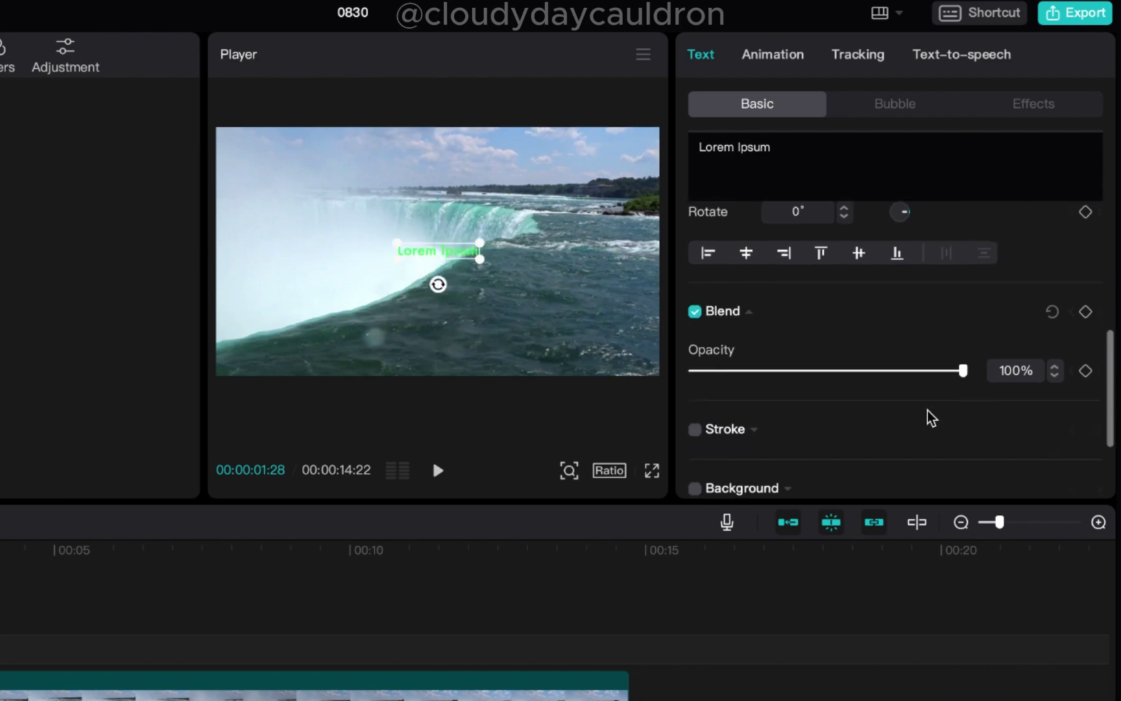
{"action": "scroll", "coordinate": [908, 388], "scroll_direction": "down", "scroll_amount": 2}
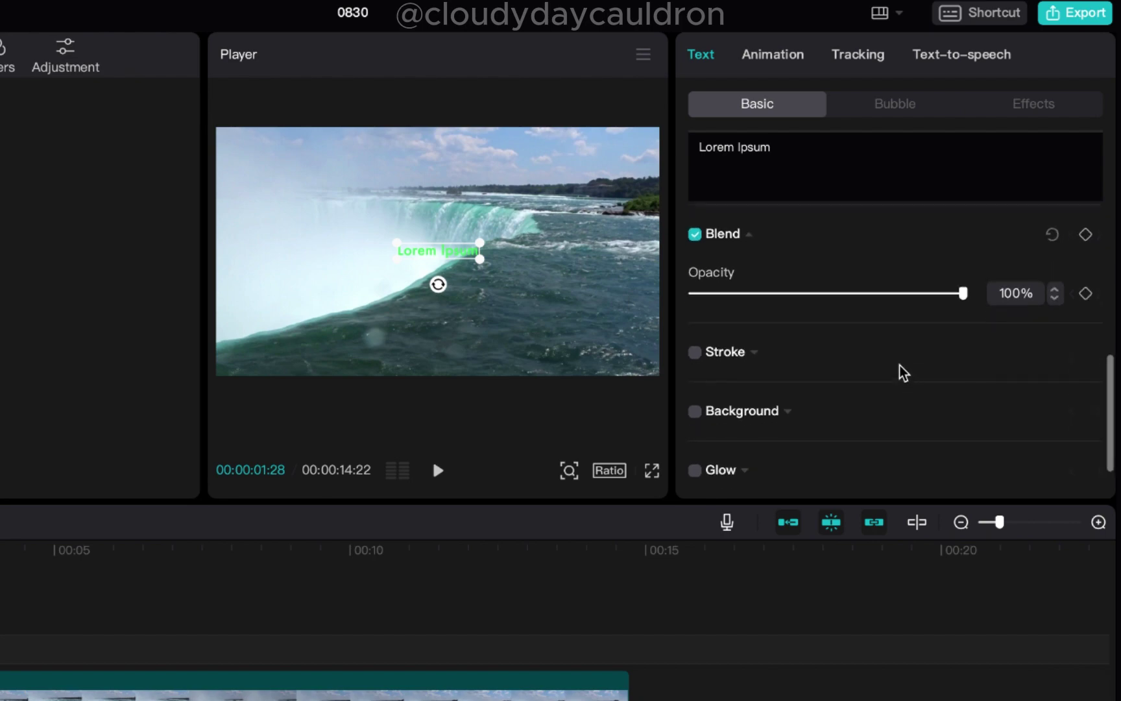
{"action": "scroll", "coordinate": [903, 373], "scroll_direction": "down", "scroll_amount": 2}
{"action": "scroll", "coordinate": [903, 373], "scroll_direction": "up", "scroll_amount": 10}
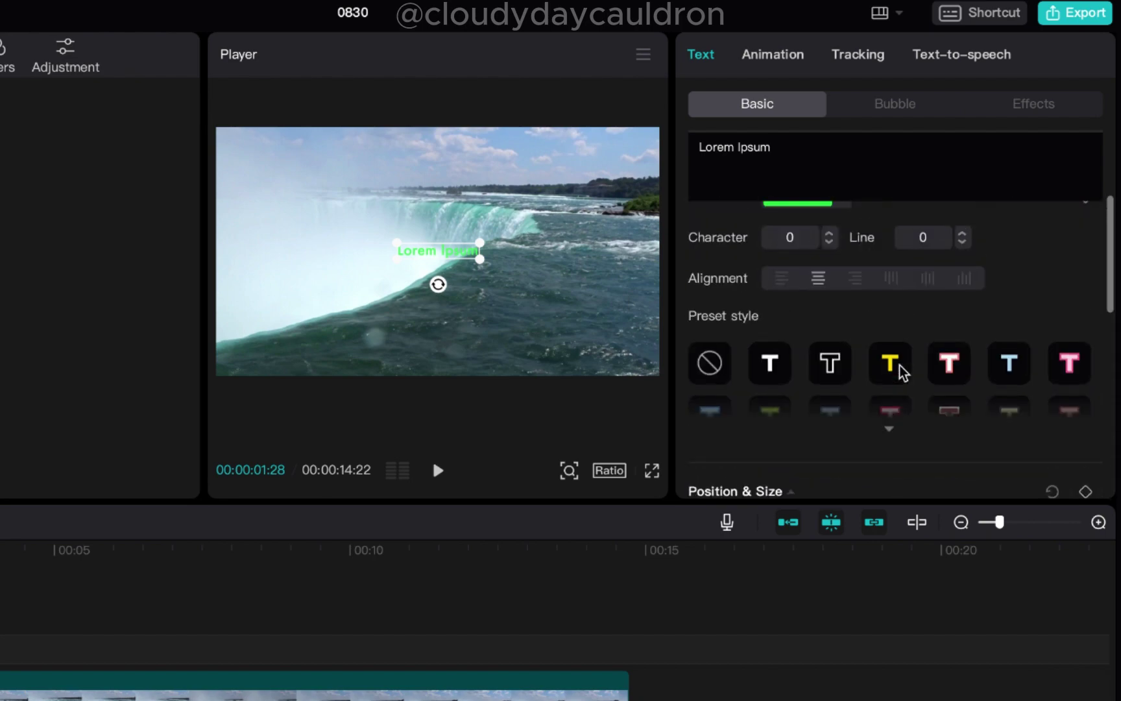
{"action": "scroll", "coordinate": [901, 371], "scroll_direction": "down", "scroll_amount": 10}
{"action": "scroll", "coordinate": [901, 371], "scroll_direction": "up", "scroll_amount": 2}
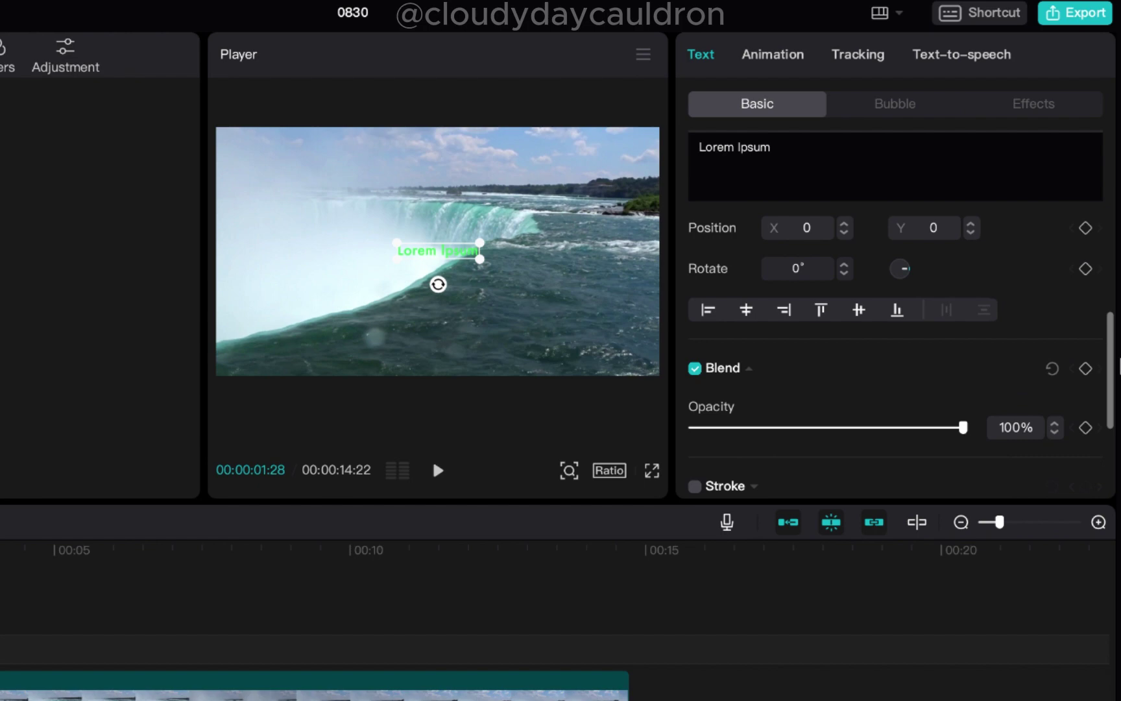
{"action": "scroll", "coordinate": [1111, 366], "scroll_direction": "up", "scroll_amount": 3}
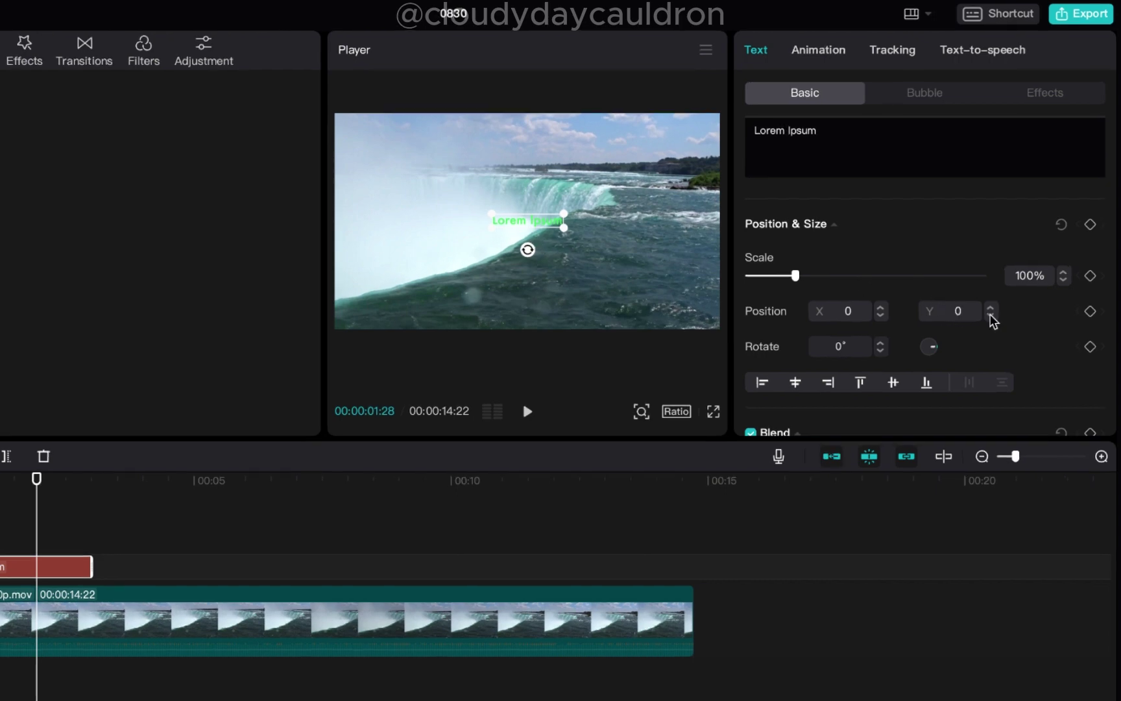
- Set the title's Y position to -800, then adjust it to -850
{"action": "left_click_drag", "start_coordinate": [993, 321], "coordinate": [933, 316]}
{"action": "type", "text": "-"}
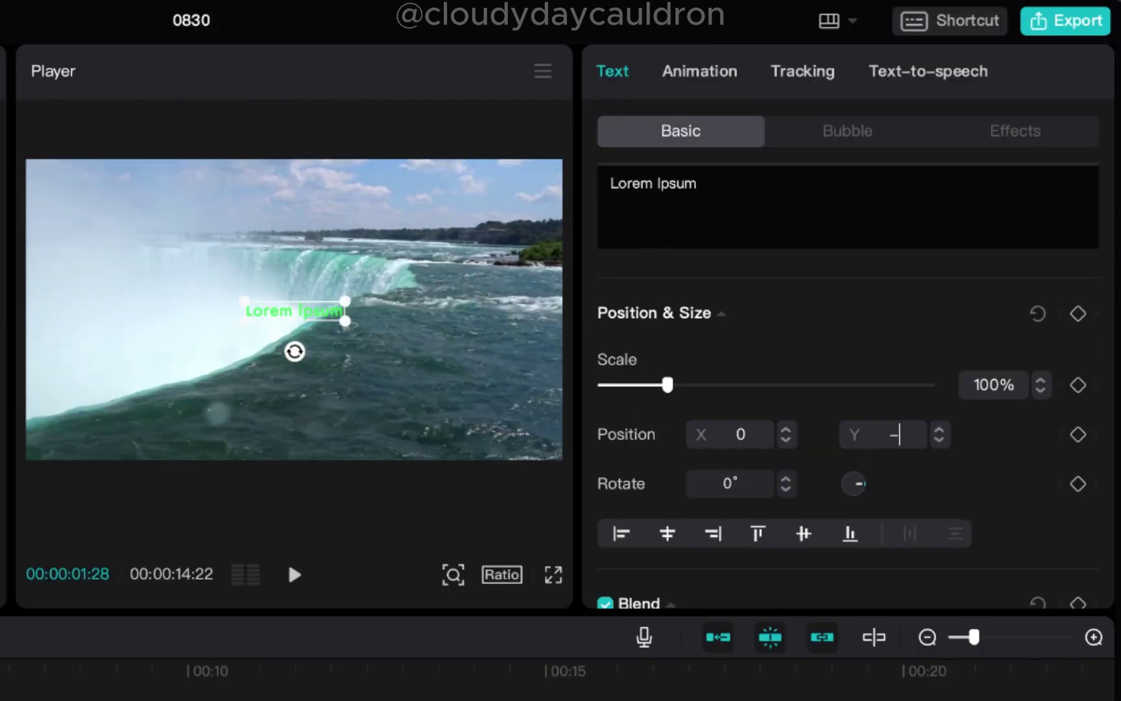
{"action": "type", "text": "800"}
{"action": "key", "text": "Return"}
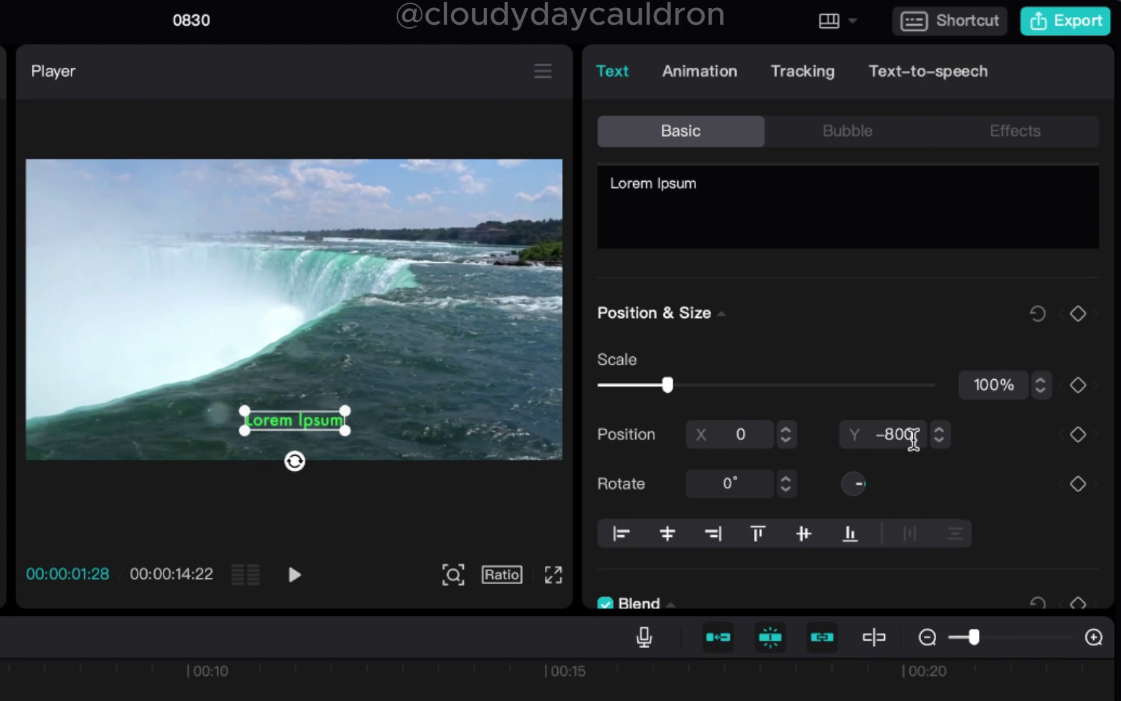
{"action": "left_click_drag", "start_coordinate": [915, 433], "coordinate": [907, 434]}
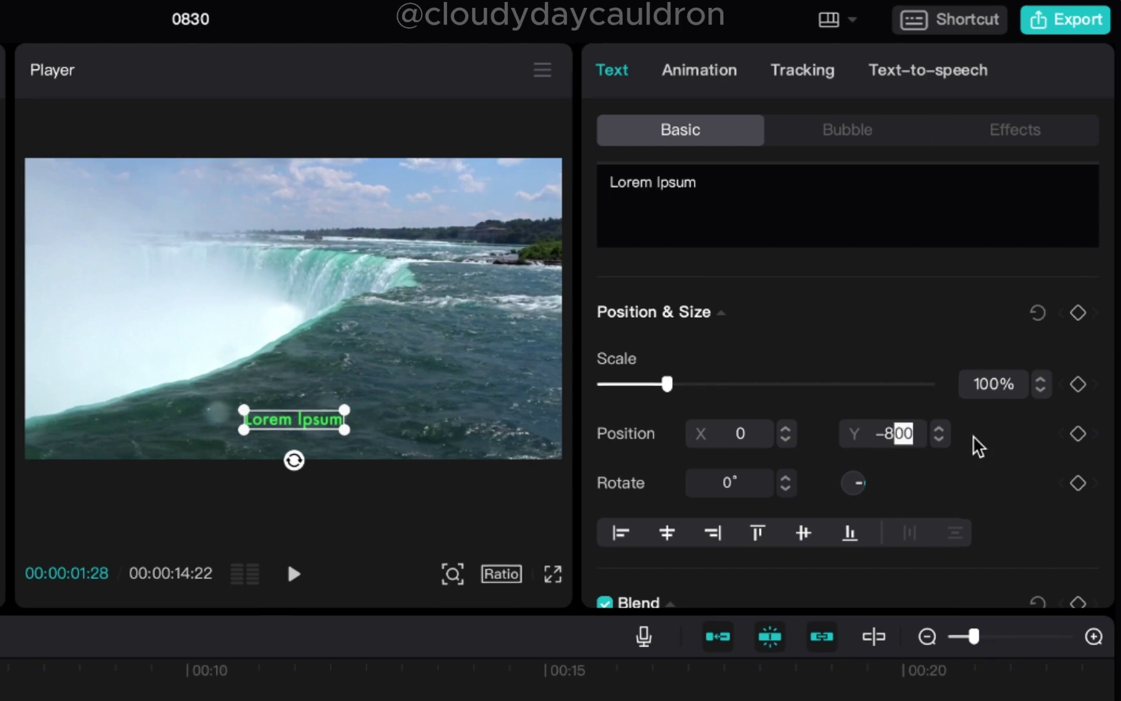
{"action": "type", "text": "50"}
{"action": "key", "text": "Return"}
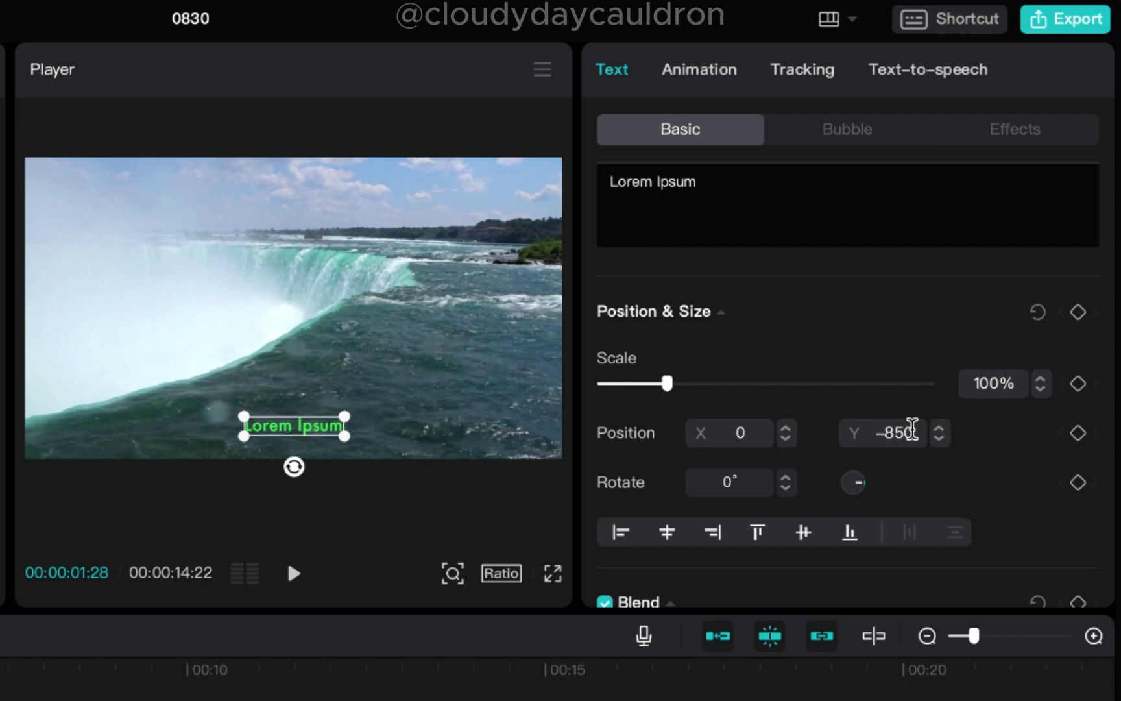
- Re-enter the Y position, finally as -850, placing the title near the bottom
{"action": "scroll", "coordinate": [883, 436], "scroll_direction": "up", "scroll_amount": 1}
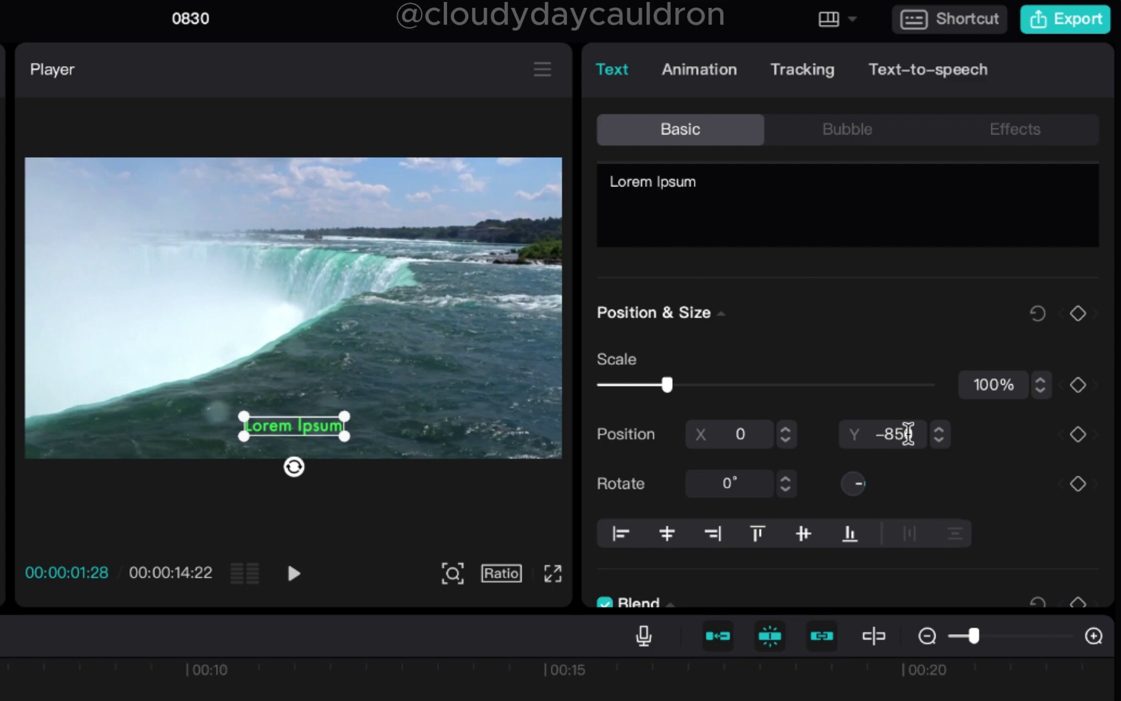
{"action": "left_click_drag", "start_coordinate": [914, 433], "coordinate": [870, 445]}
{"action": "type", "text": "850"}
{"action": "key", "text": "Return"}
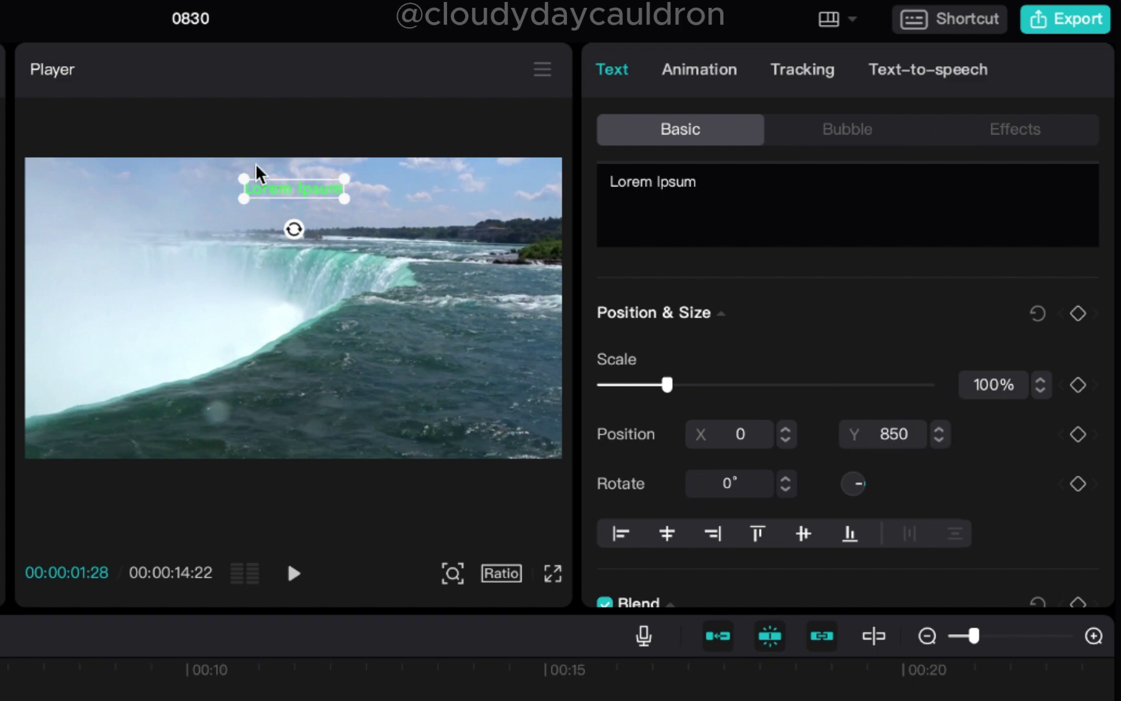
{"action": "left_click", "coordinate": [907, 436]}
{"action": "type", "text": "-"}
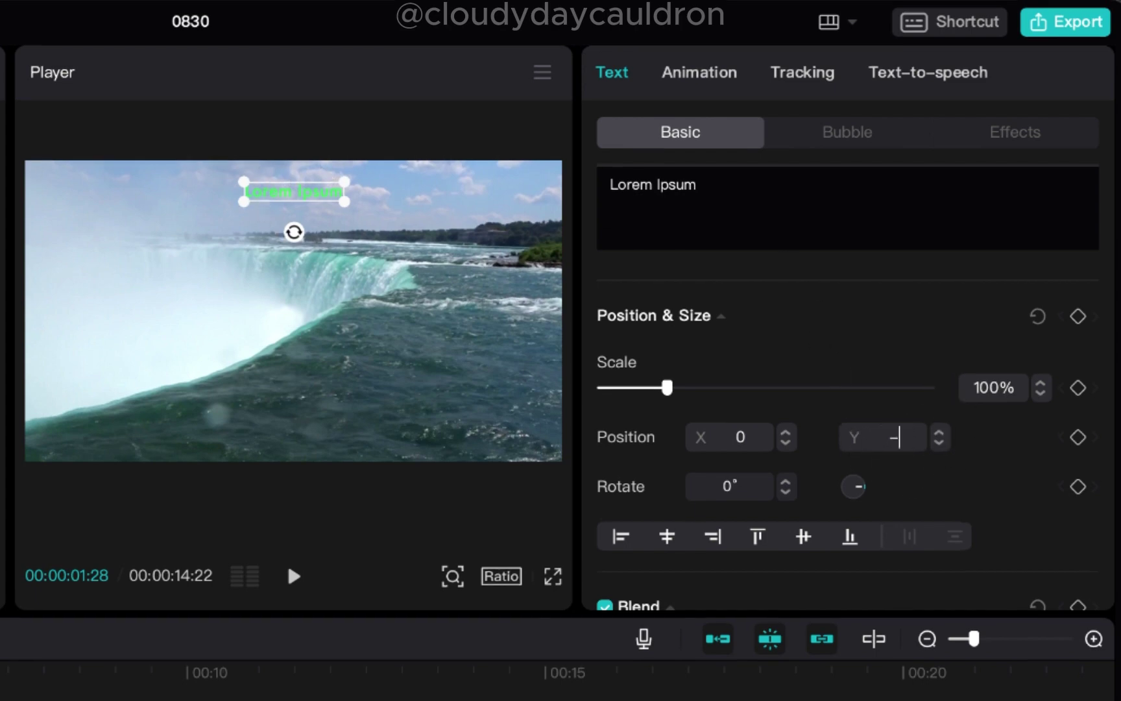
{"action": "type", "text": "850"}
{"action": "key", "text": "Return"}
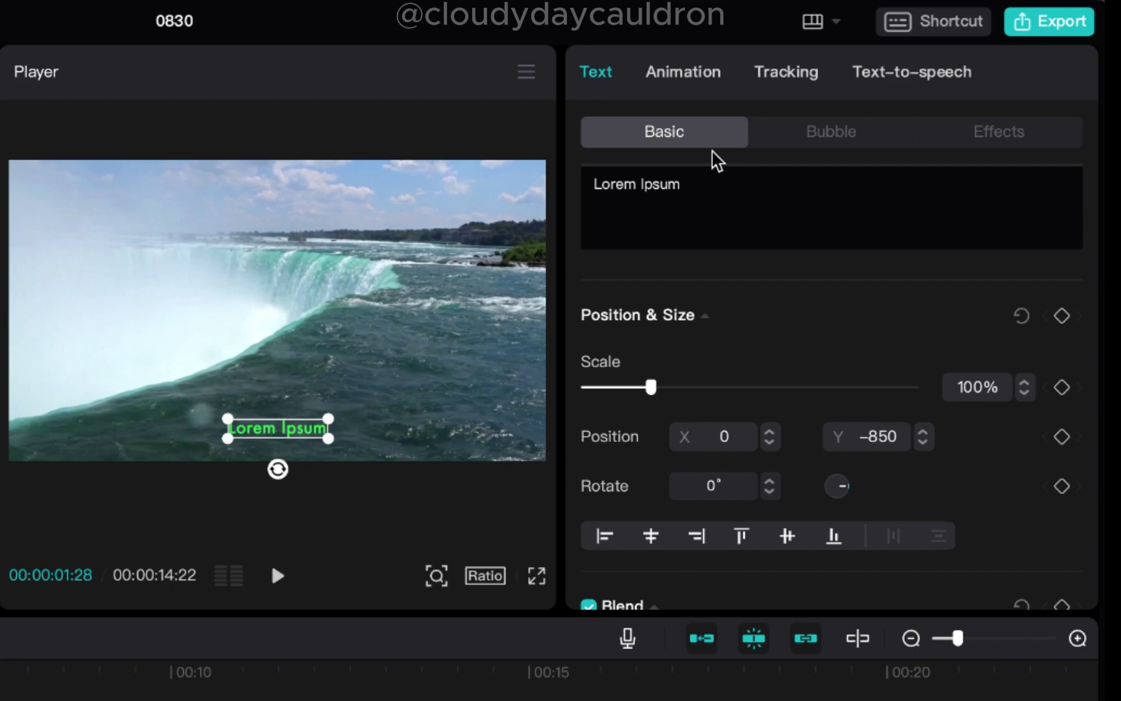
{"action": "double_click", "coordinate": [657, 184]}
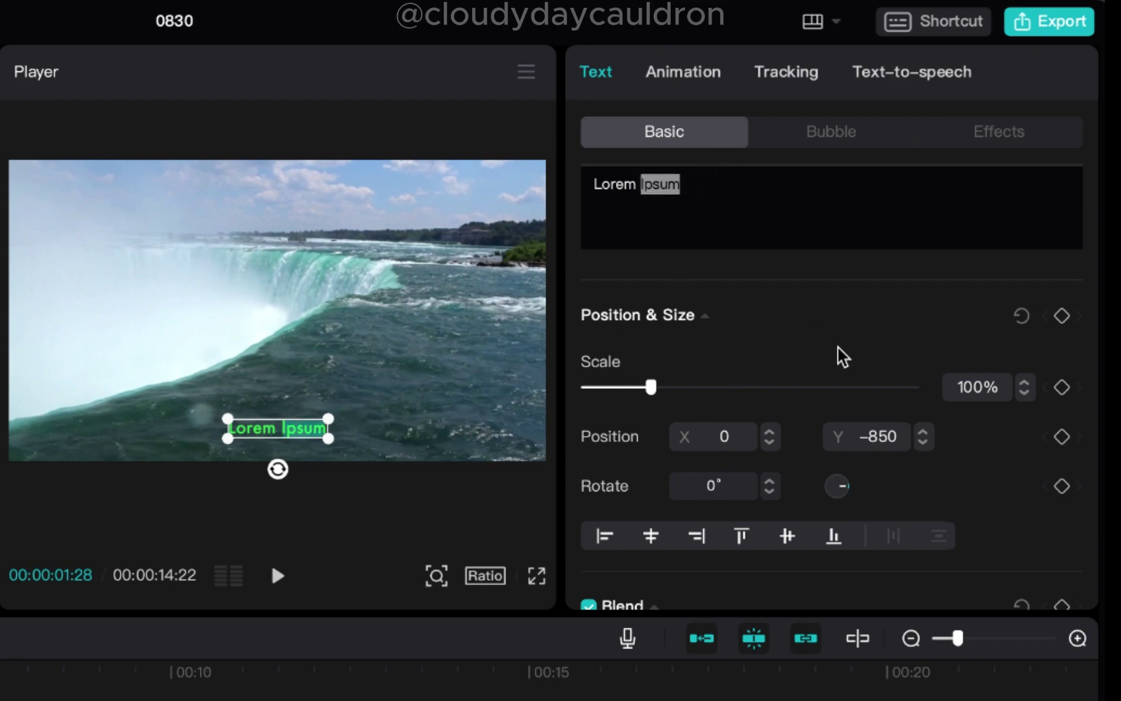
{"action": "scroll", "coordinate": [722, 433], "scroll_direction": "up", "scroll_amount": 5}
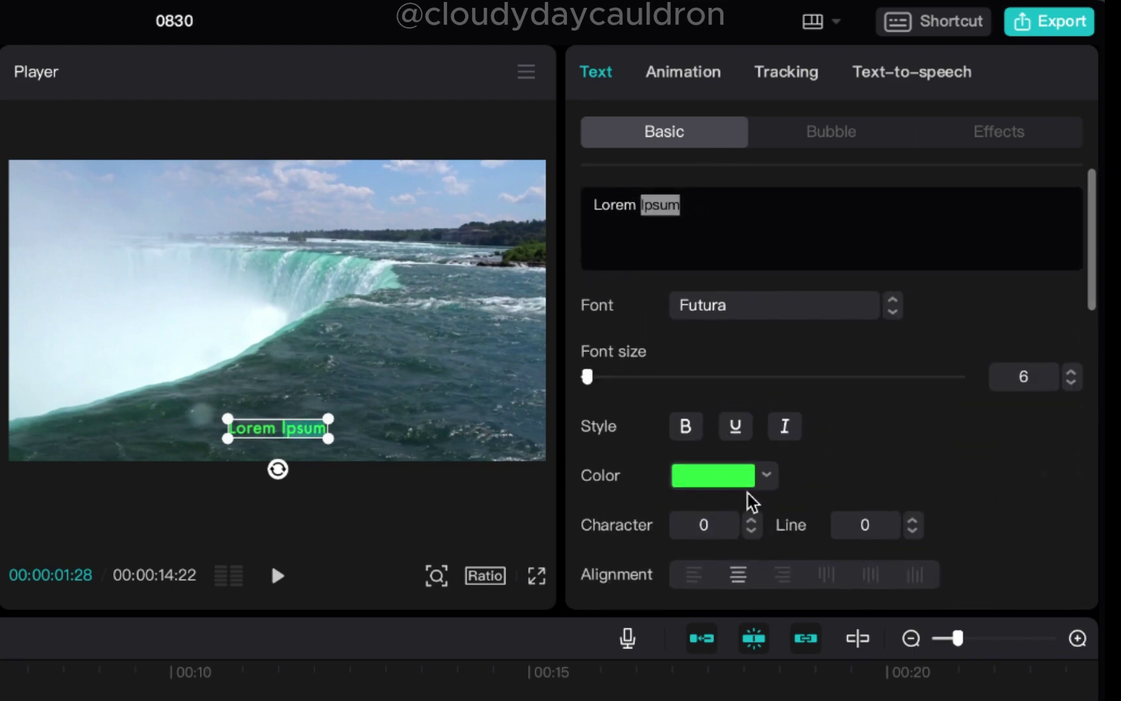
{"action": "left_click", "coordinate": [726, 484]}
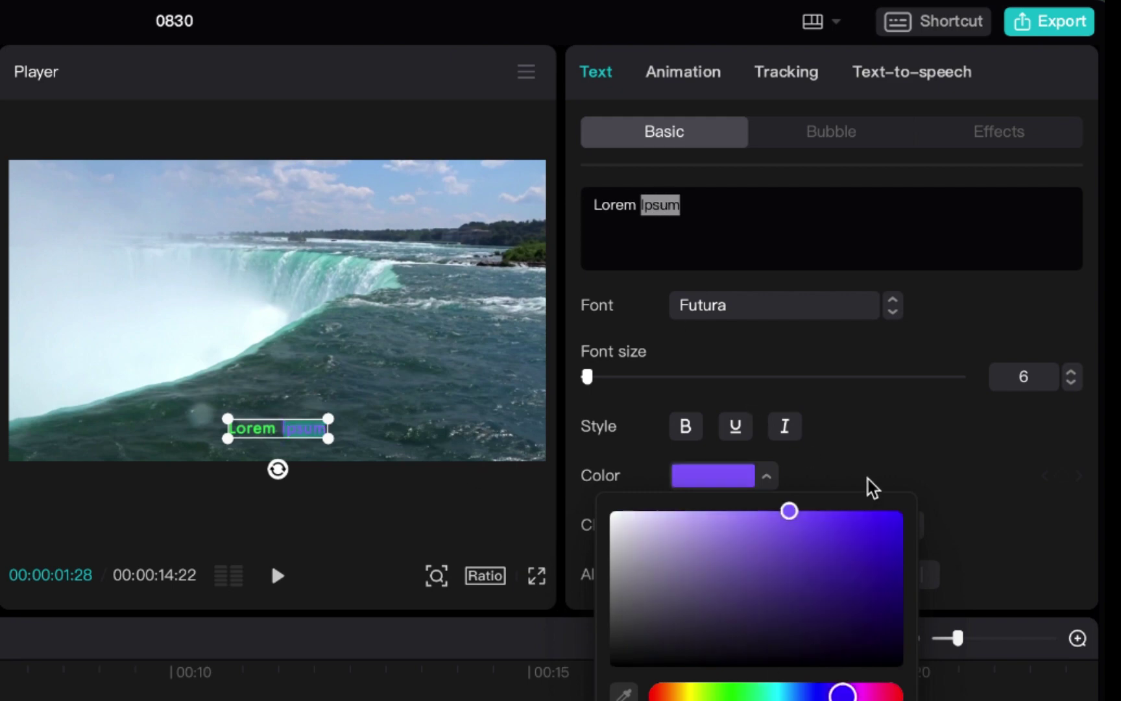
{"action": "left_click", "coordinate": [396, 442]}
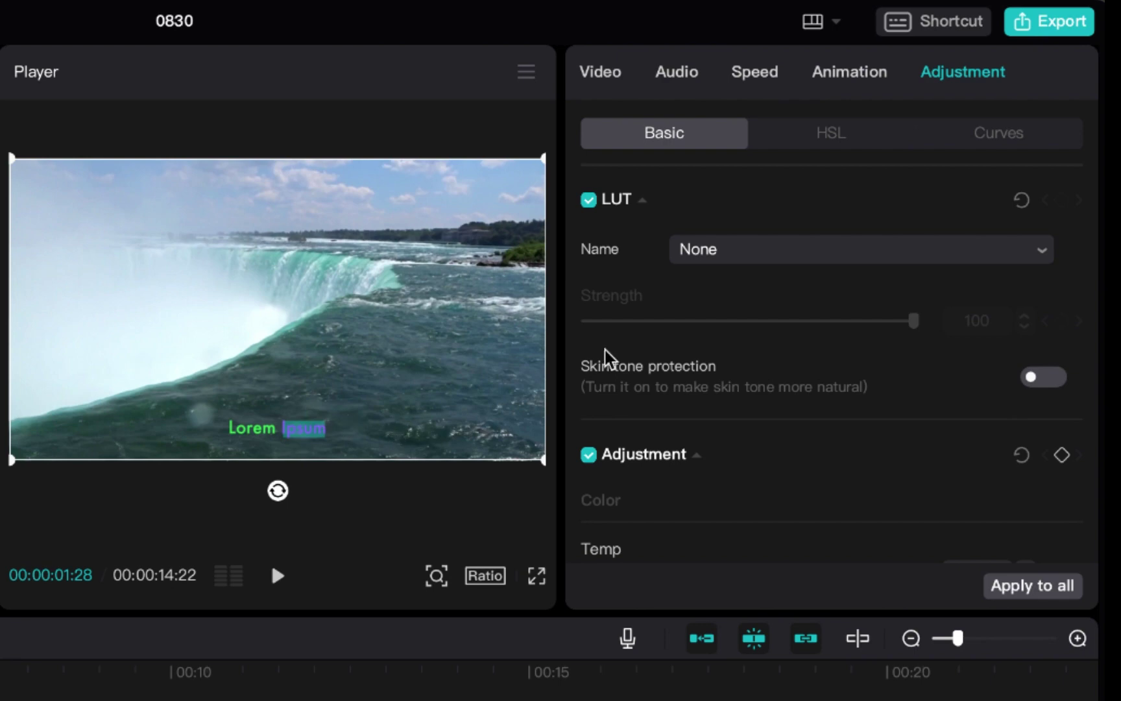
{"action": "left_click", "coordinate": [305, 438]}
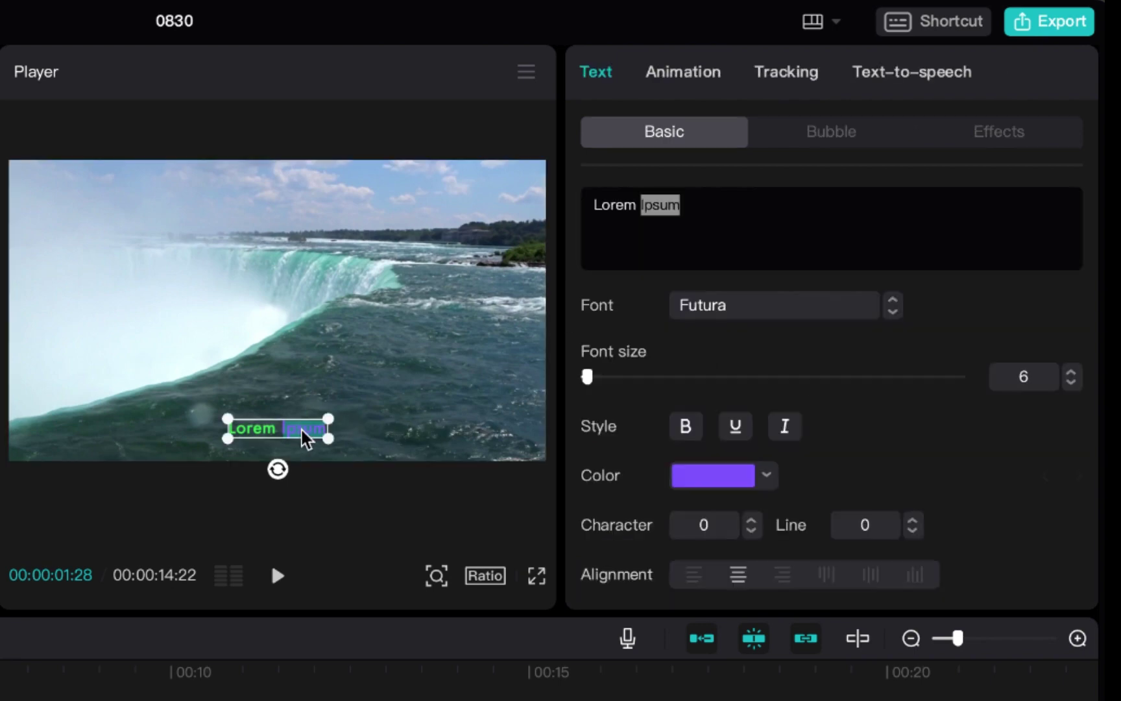
{"action": "left_click", "coordinate": [718, 221]}
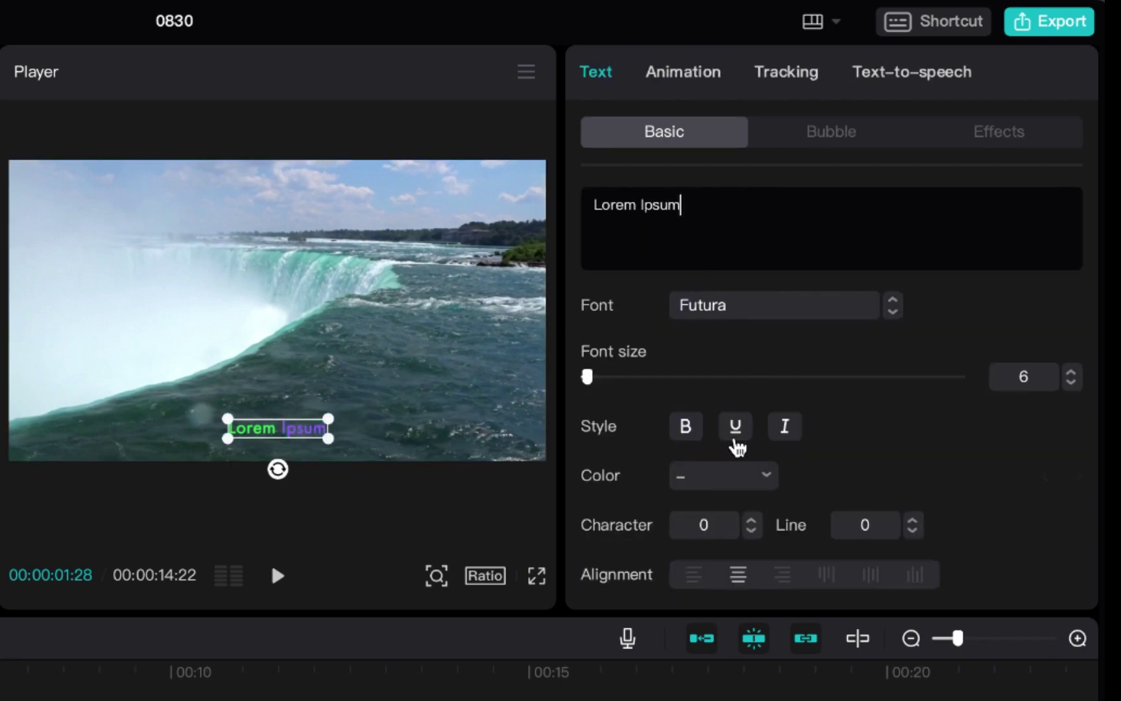
{"action": "left_click_drag", "start_coordinate": [713, 205], "coordinate": [643, 205]}
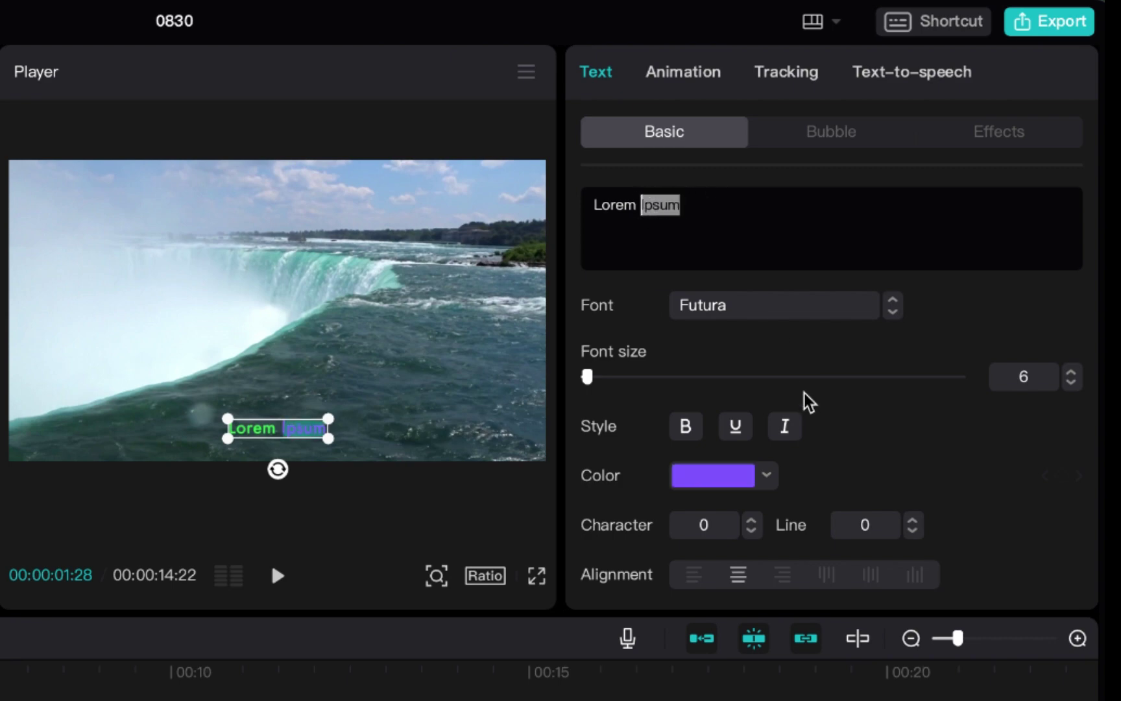
{"action": "left_click", "coordinate": [732, 482]}
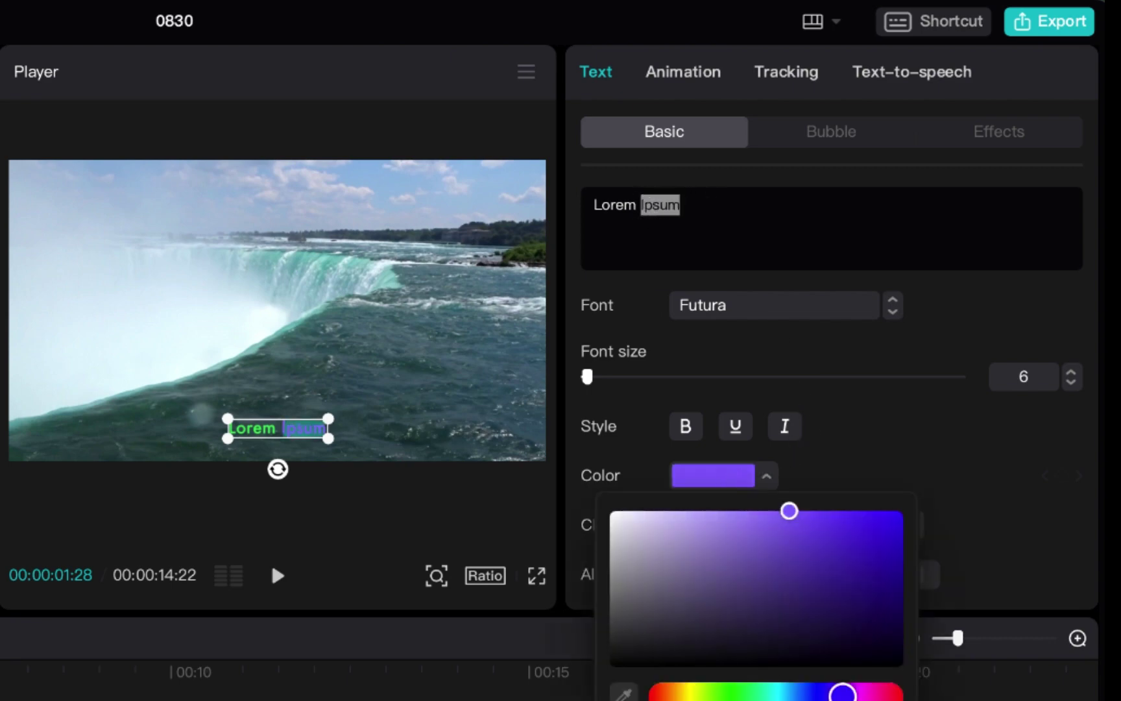
{"action": "left_click", "coordinate": [751, 691]}
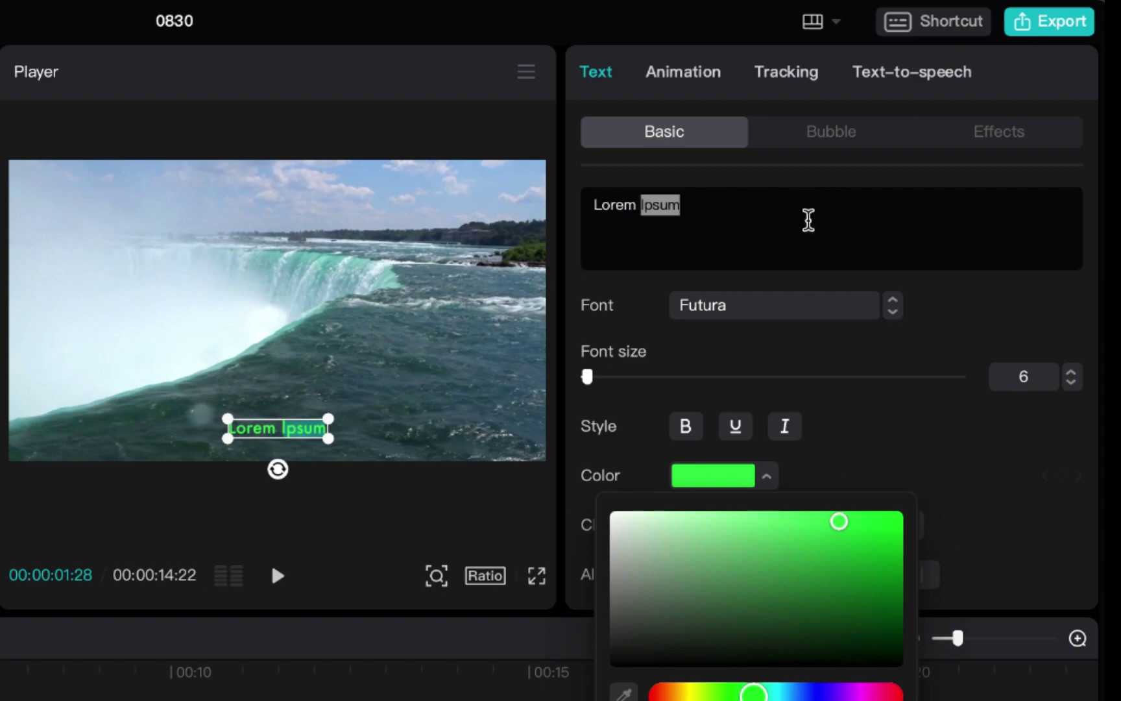
{"action": "left_click", "coordinate": [808, 220]}
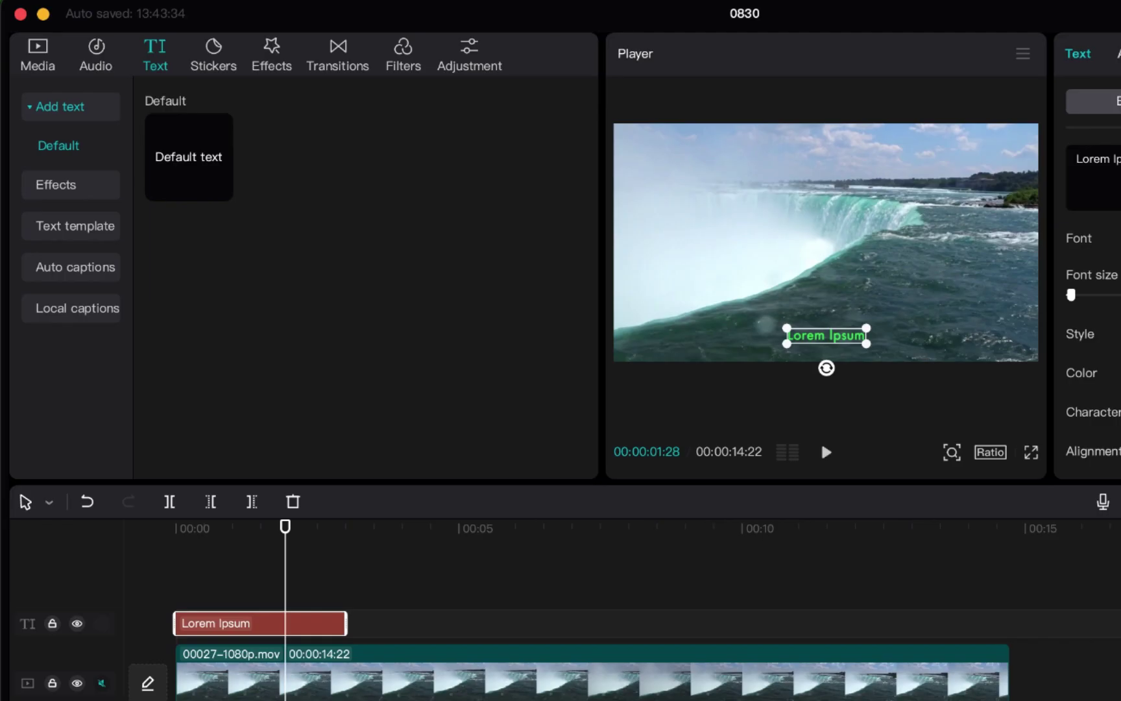
- Split the Niagara clip at 00:00:03:00, 00:00:05:28, 00:00:09:17 and 00:00:12:04
{"action": "scroll", "coordinate": [1093, 325], "scroll_direction": "down", "scroll_amount": 10}
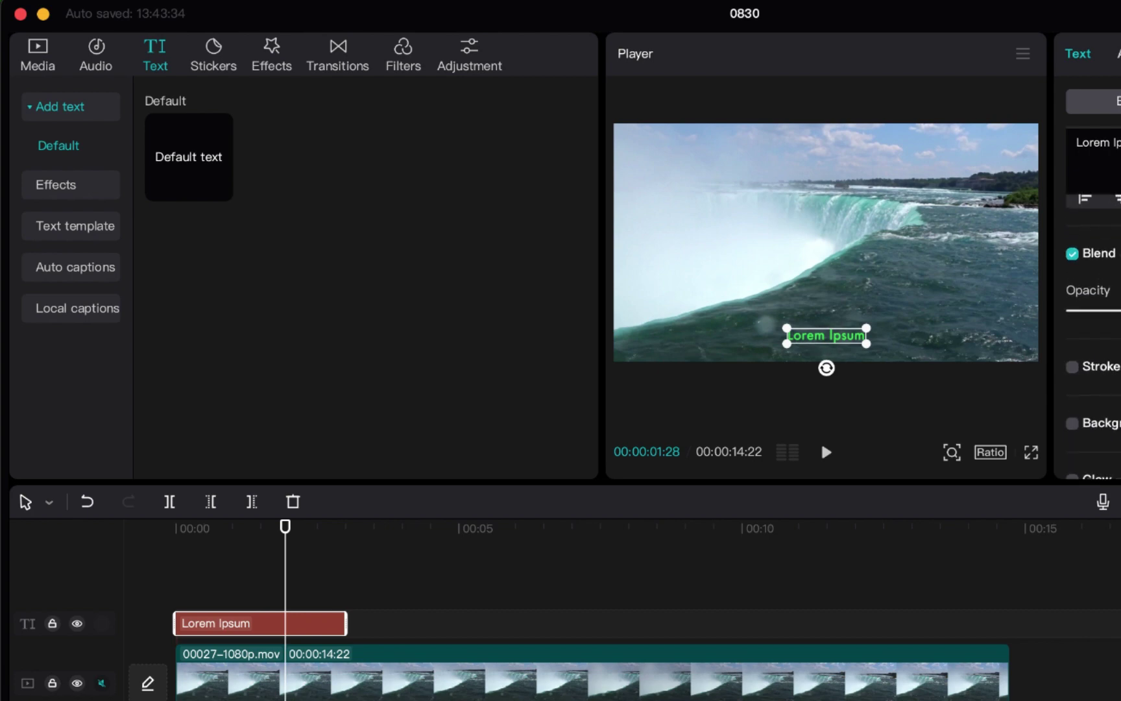
{"action": "scroll", "coordinate": [1094, 325], "scroll_direction": "down", "scroll_amount": 5}
{"action": "scroll", "coordinate": [1093, 325], "scroll_direction": "up", "scroll_amount": 5}
{"action": "scroll", "coordinate": [1093, 325], "scroll_direction": "down", "scroll_amount": 5}
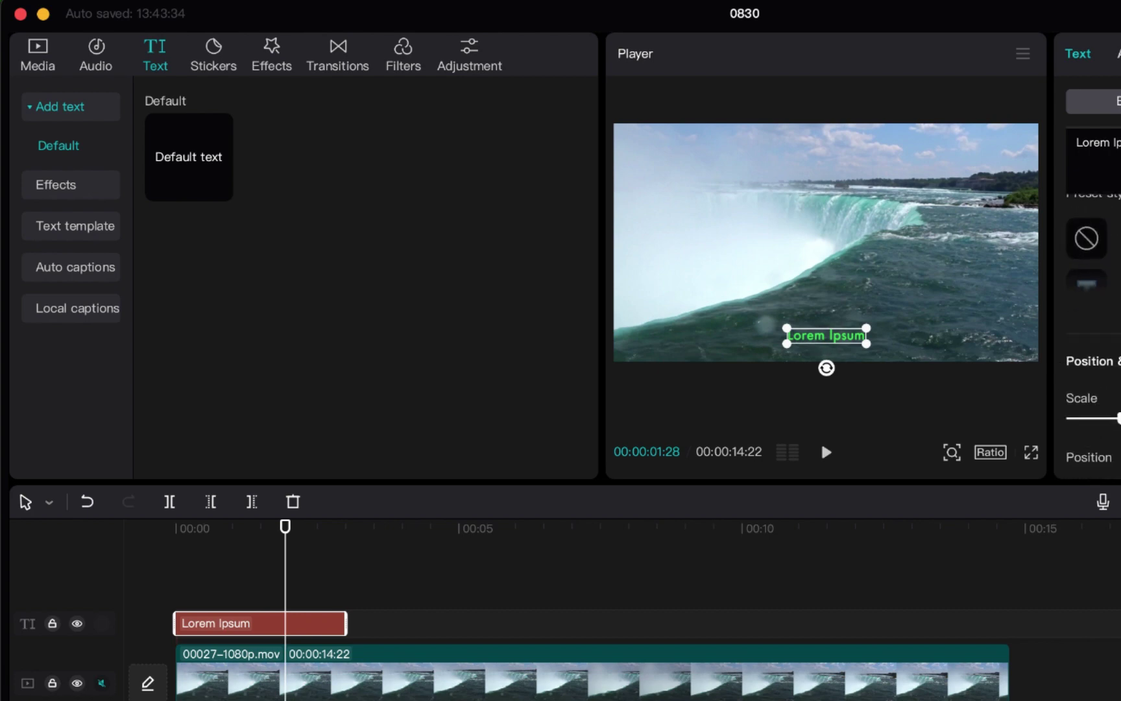
{"action": "left_click", "coordinate": [349, 684]}
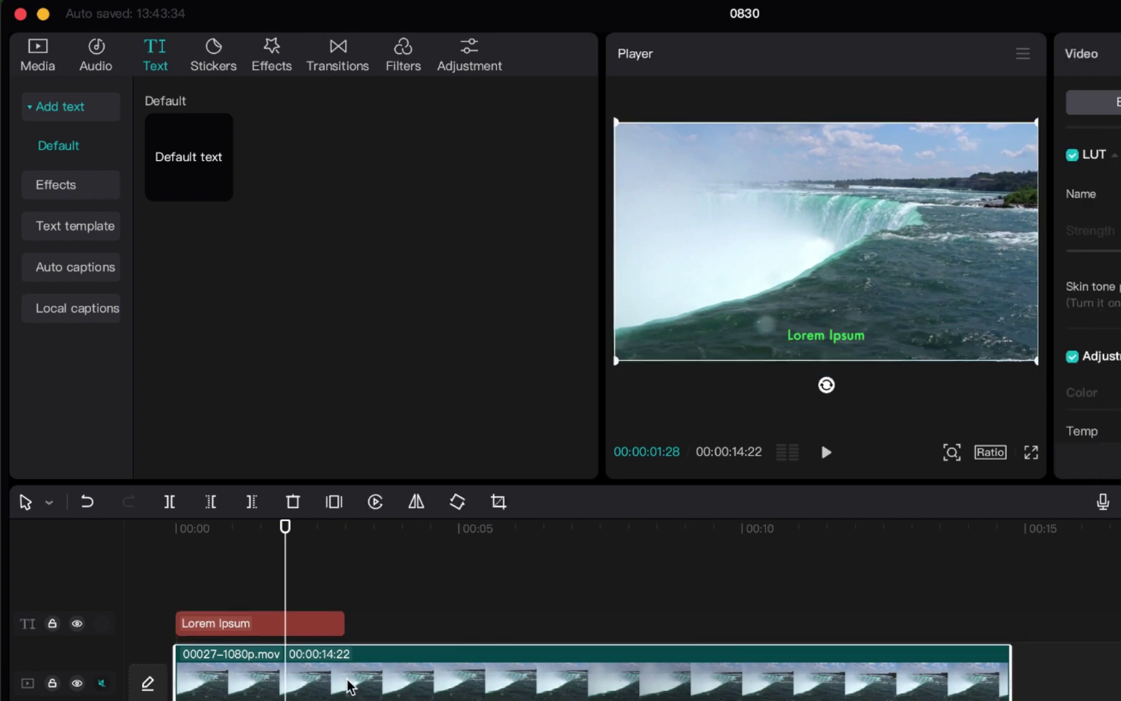
{"action": "left_click", "coordinate": [345, 591]}
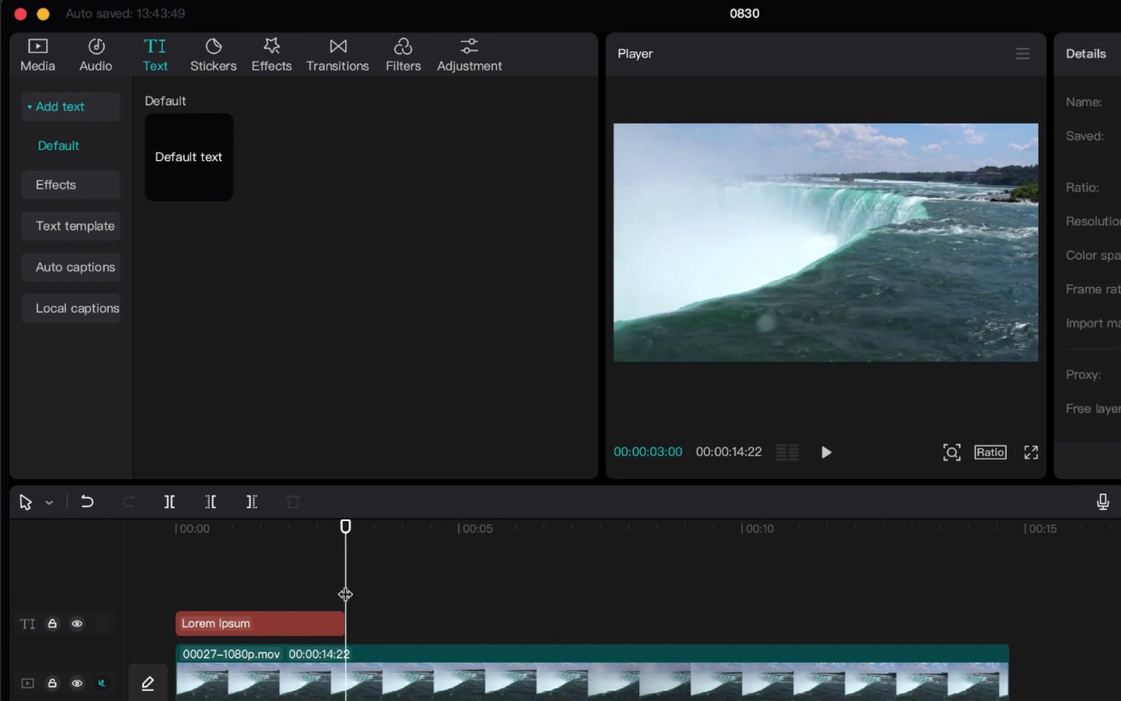
{"action": "left_click", "coordinate": [169, 502]}
{"action": "left_click", "coordinate": [510, 625]}
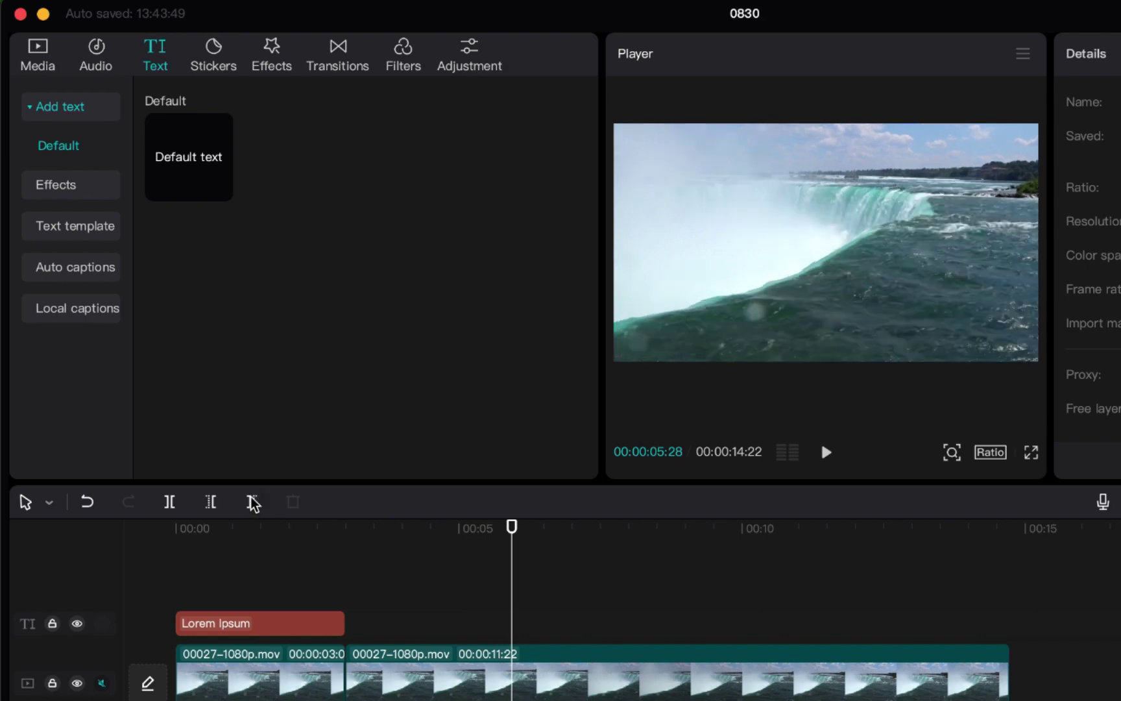
{"action": "left_click", "coordinate": [175, 505]}
{"action": "left_click", "coordinate": [717, 624]}
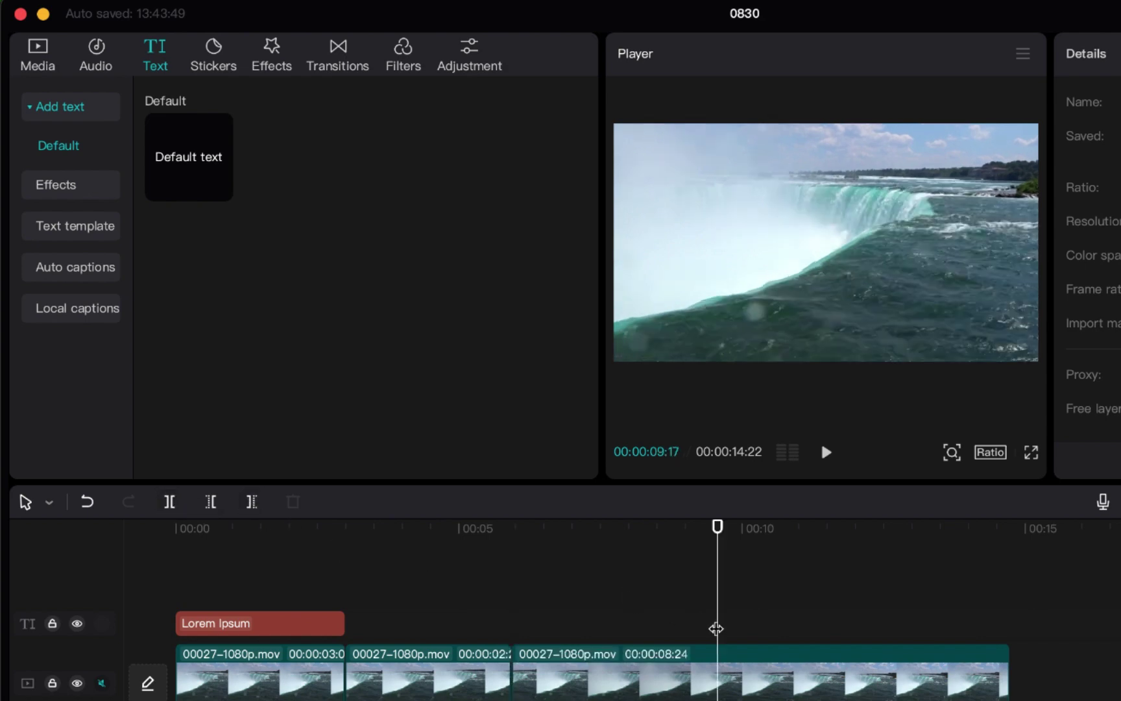
{"action": "left_click", "coordinate": [168, 501]}
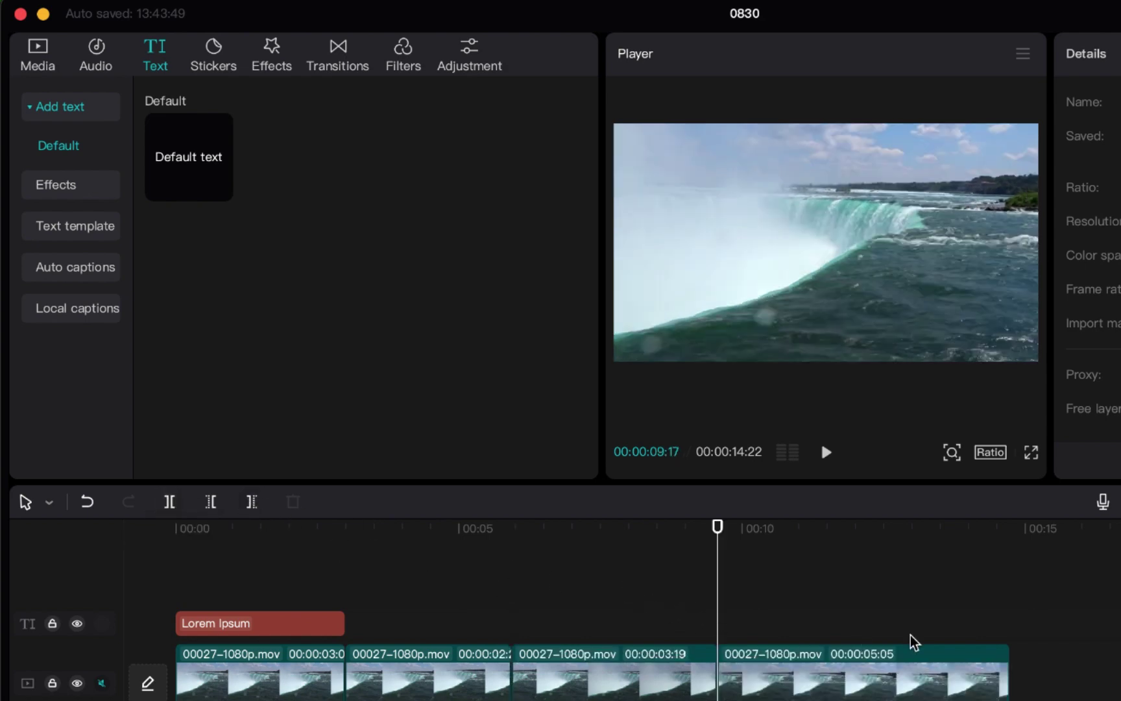
{"action": "left_click", "coordinate": [864, 613]}
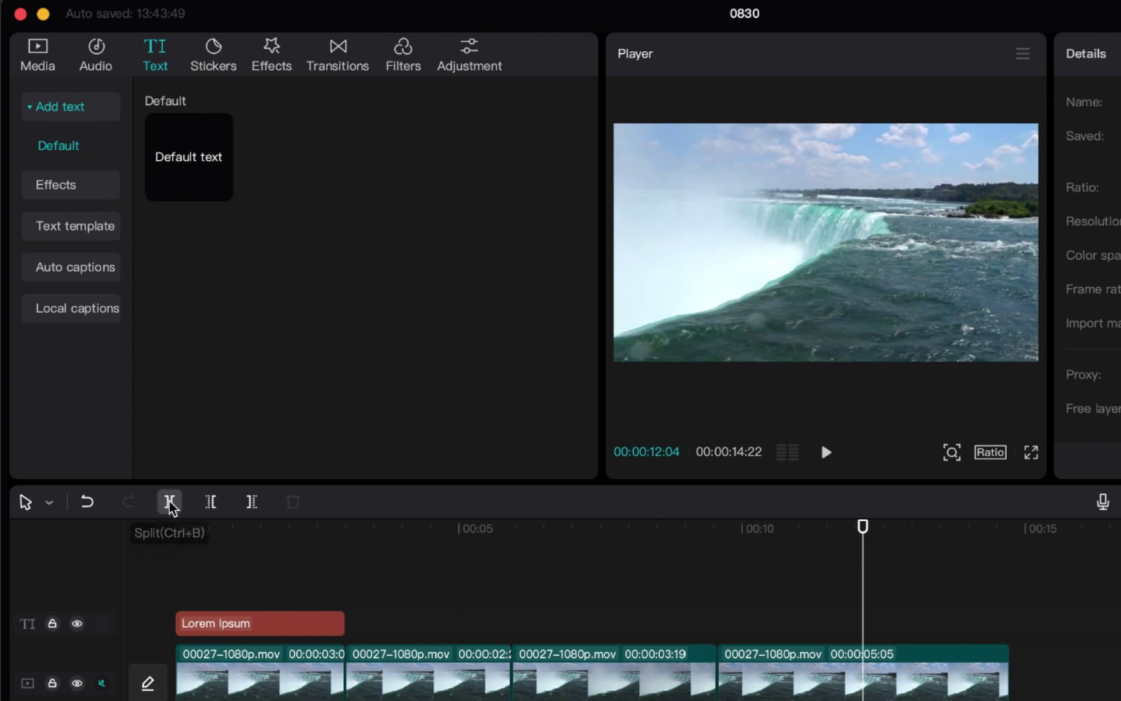
{"action": "left_click", "coordinate": [169, 502]}
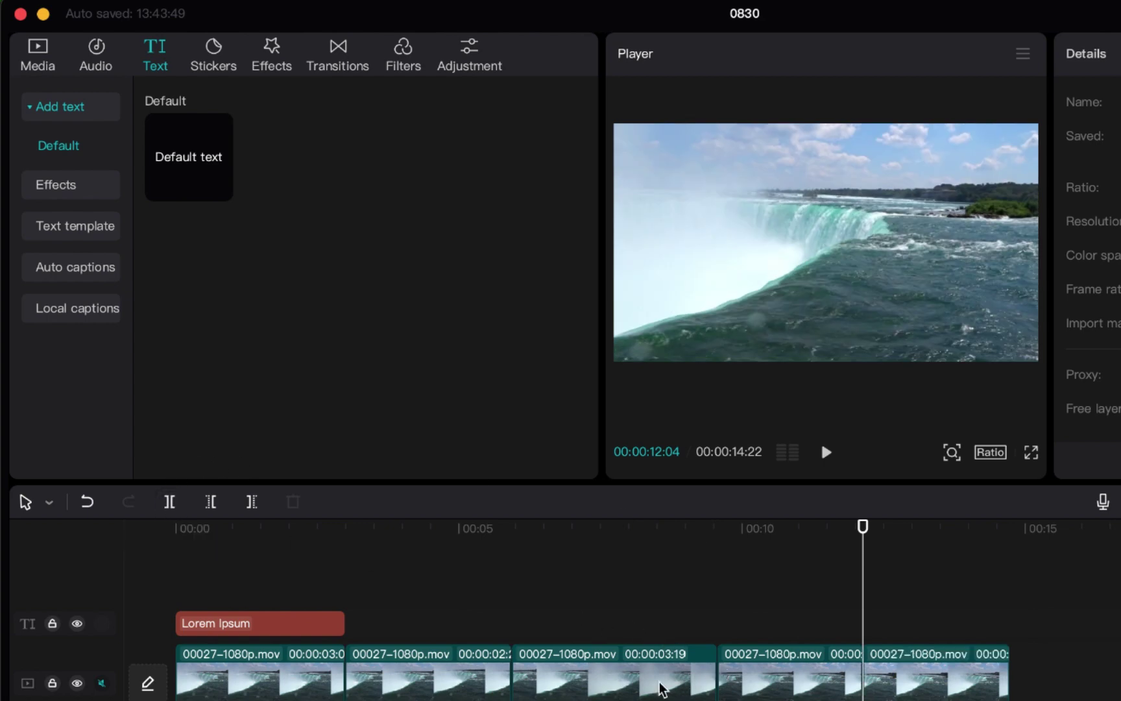
- Select the Lorem Ipsum text clip with the playhead at 00:00:01:27
{"action": "left_click", "coordinate": [290, 675]}
{"action": "left_click", "coordinate": [284, 626]}
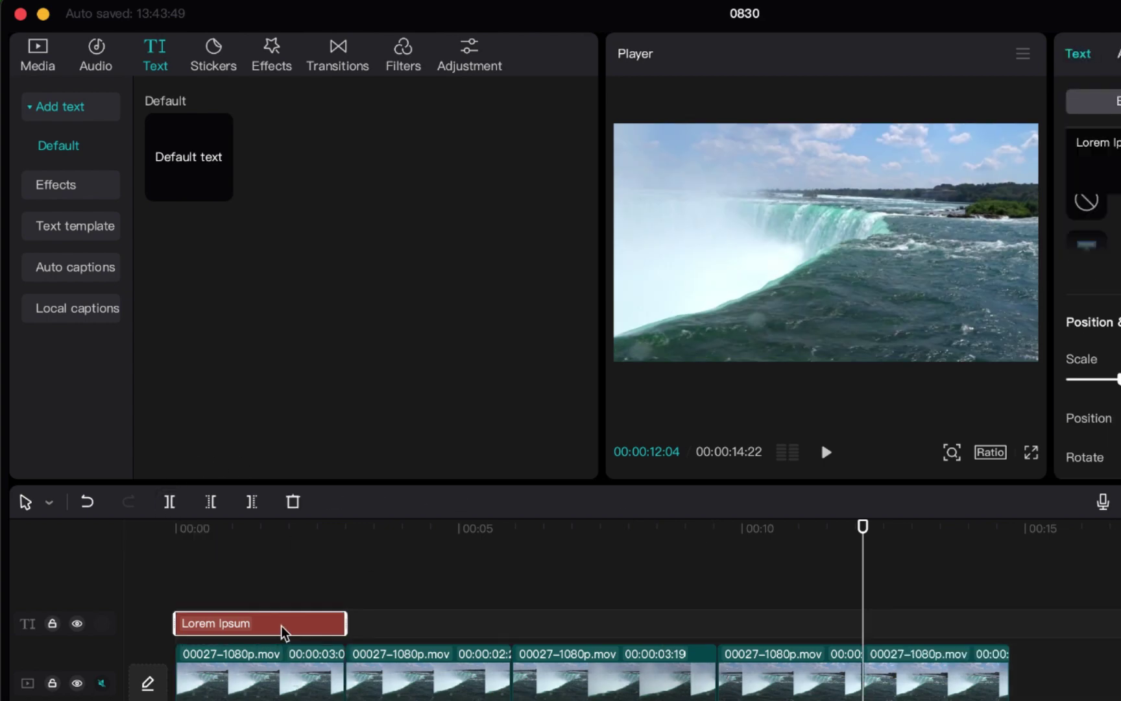
{"action": "left_click", "coordinate": [284, 592]}
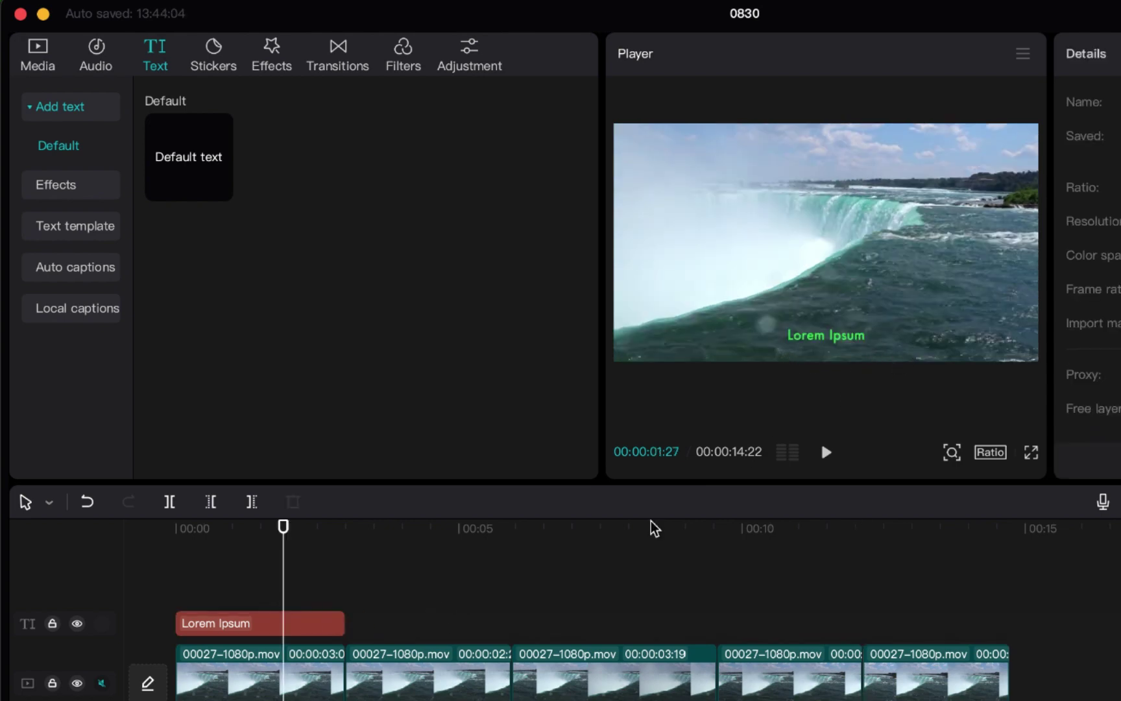
- Copy the Lorem Ipsum title clip and paste one copy just after the original
{"action": "left_click", "coordinate": [266, 625]}
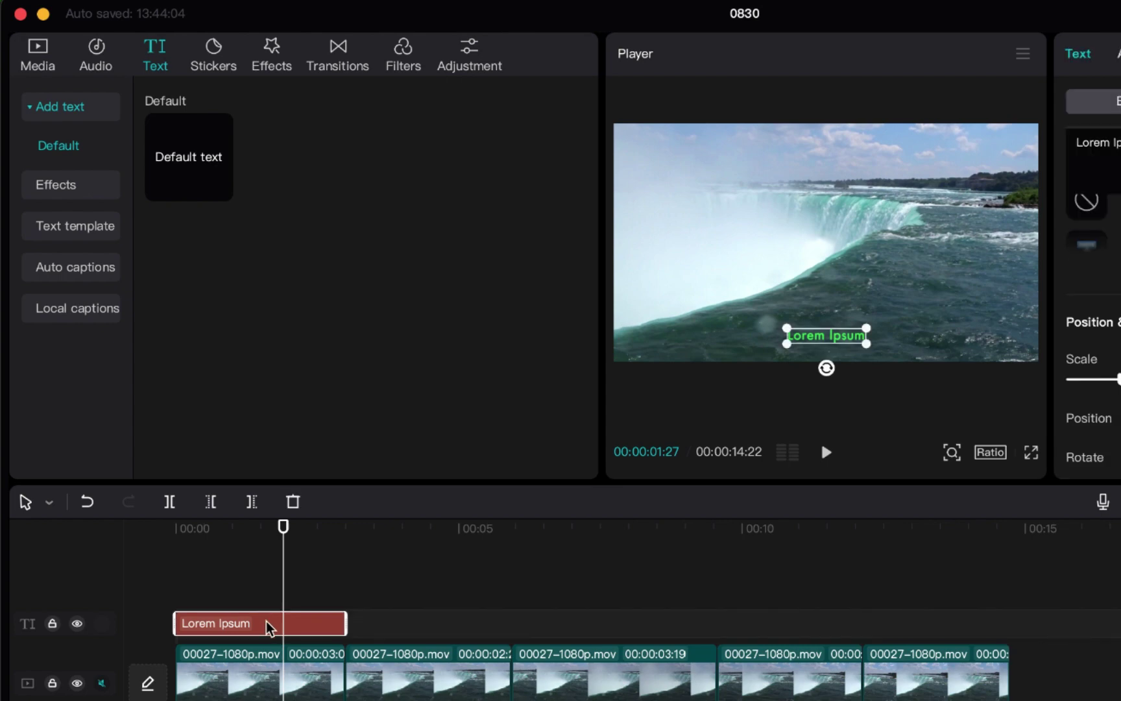
{"action": "right_click", "coordinate": [269, 626]}
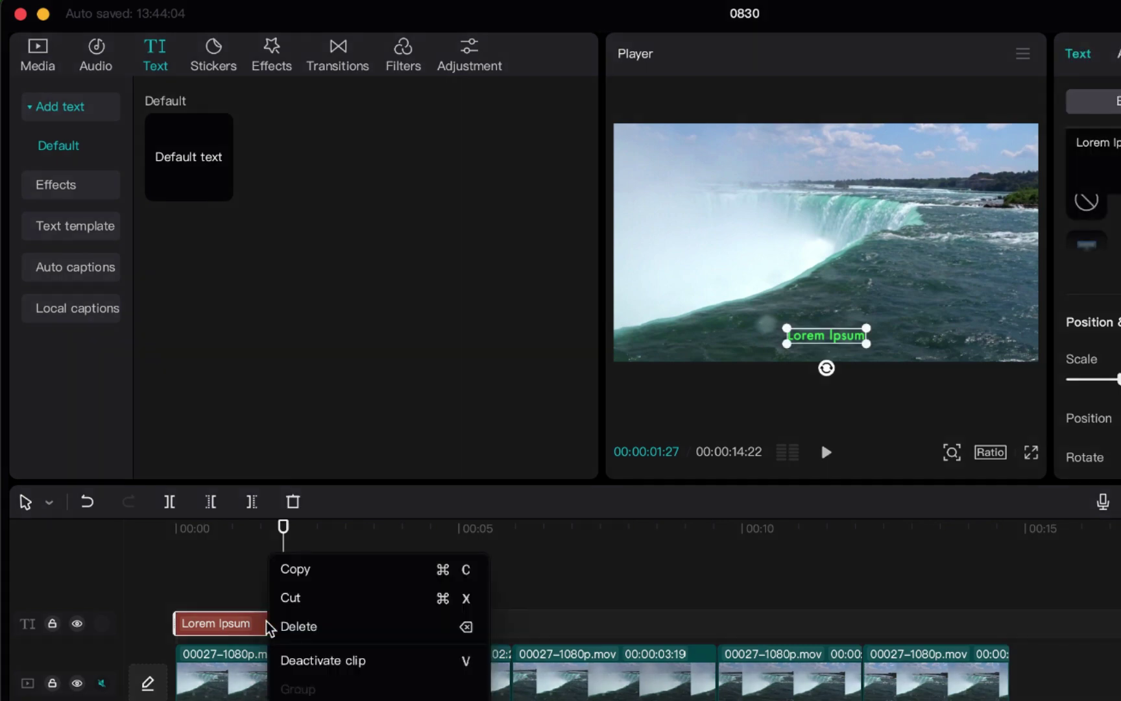
{"action": "left_click", "coordinate": [301, 573]}
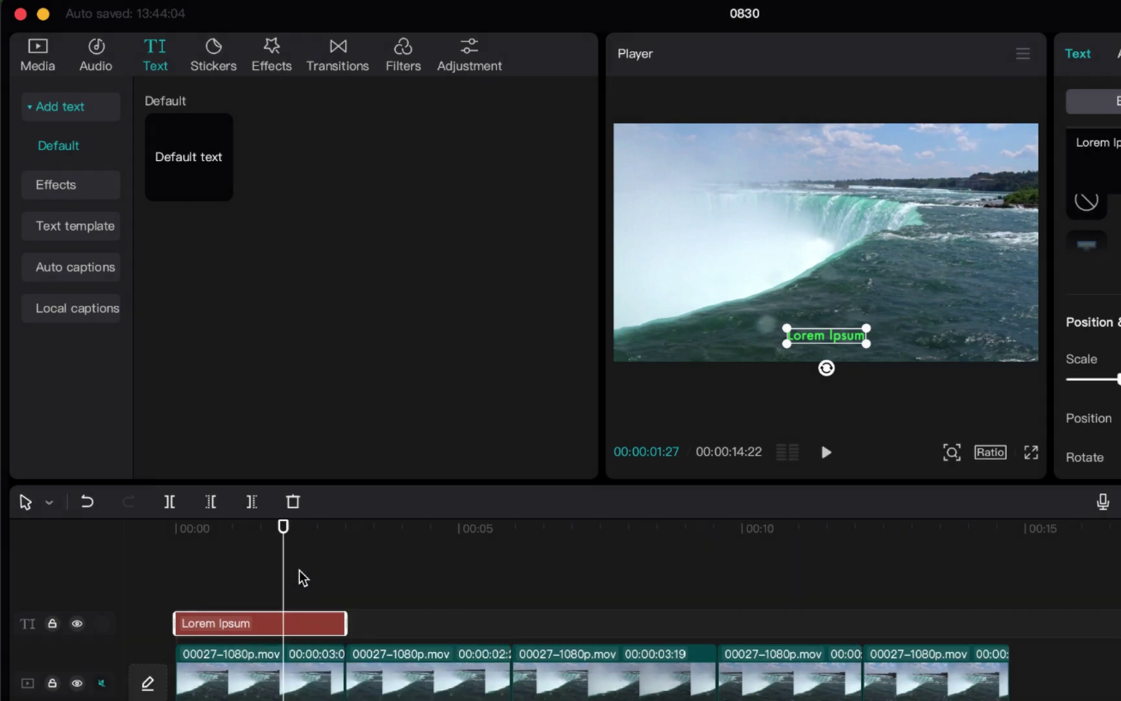
{"action": "left_click", "coordinate": [352, 581]}
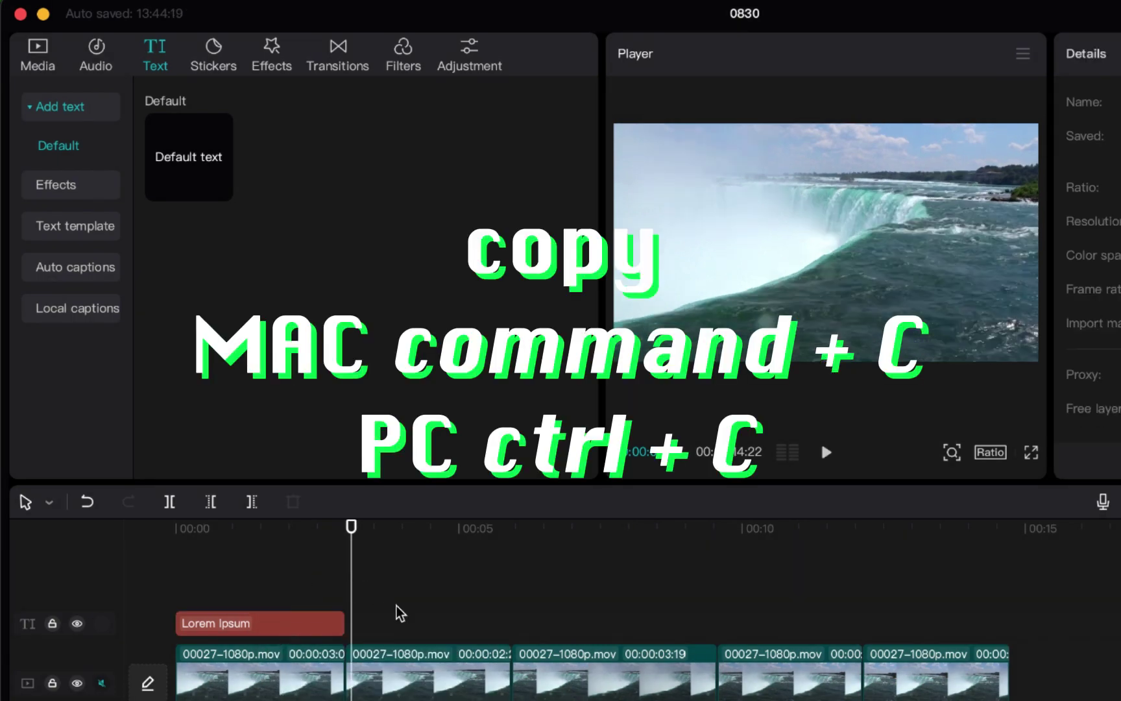
{"action": "left_click", "coordinate": [190, 2]}
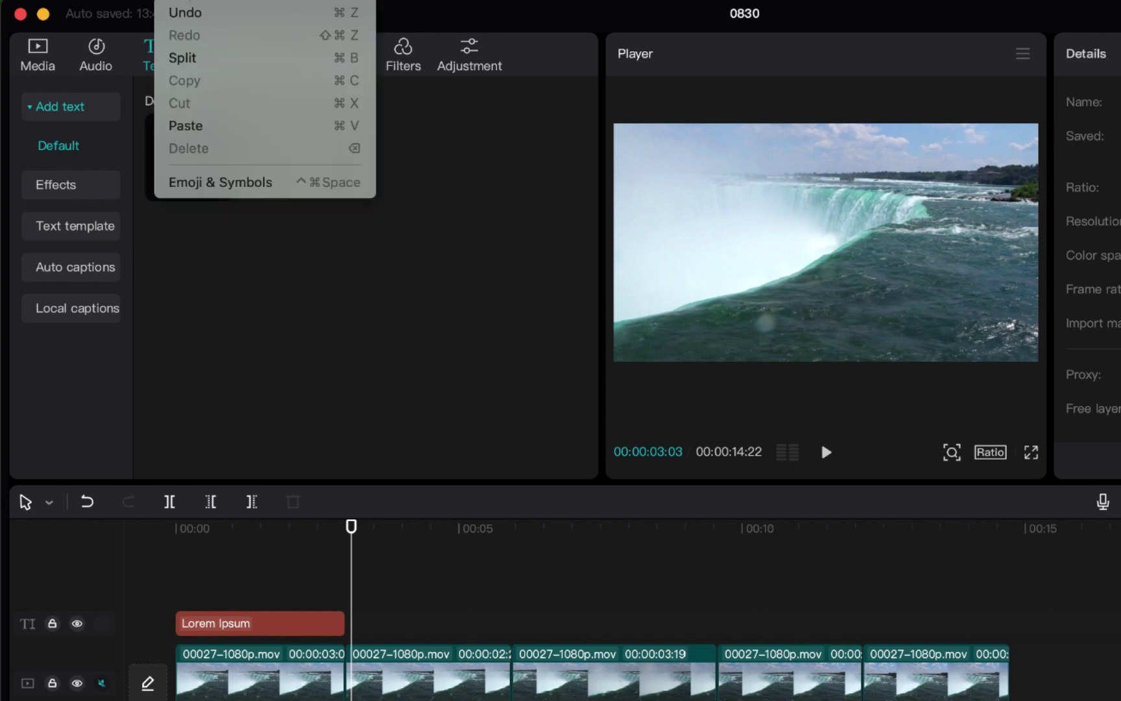
{"action": "left_click", "coordinate": [202, 127]}
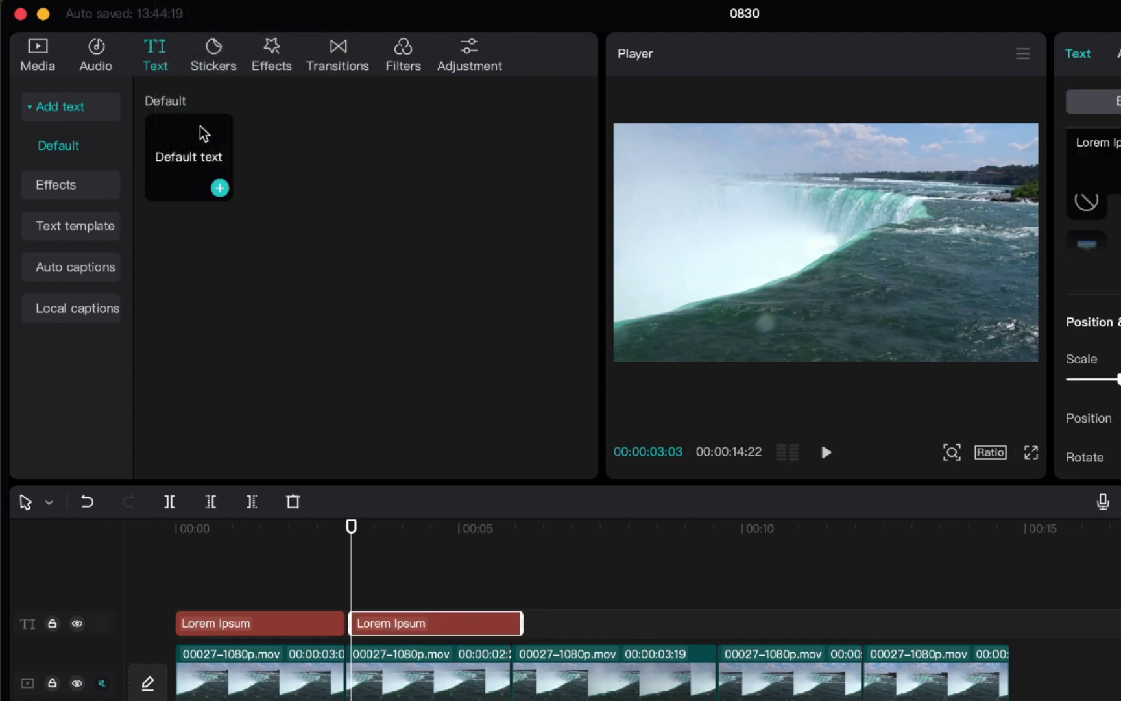
{"action": "left_click", "coordinate": [458, 598]}
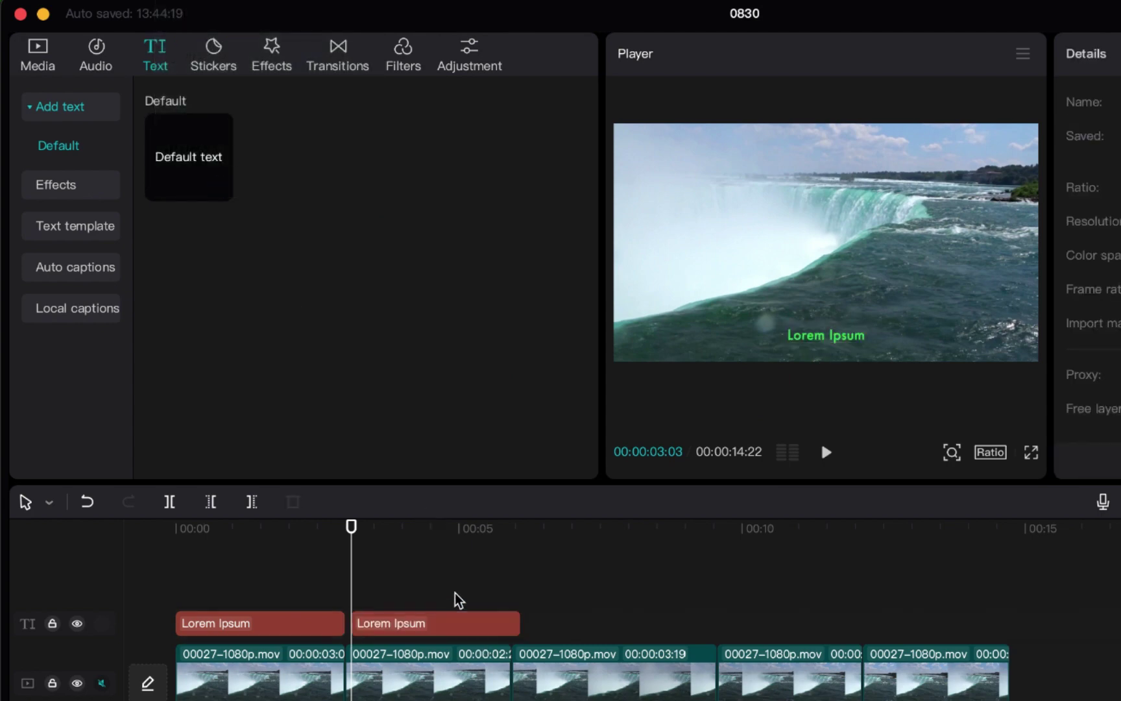
- Paste two more title copies, at the third clip and around 10 seconds
{"action": "left_click", "coordinate": [551, 592]}
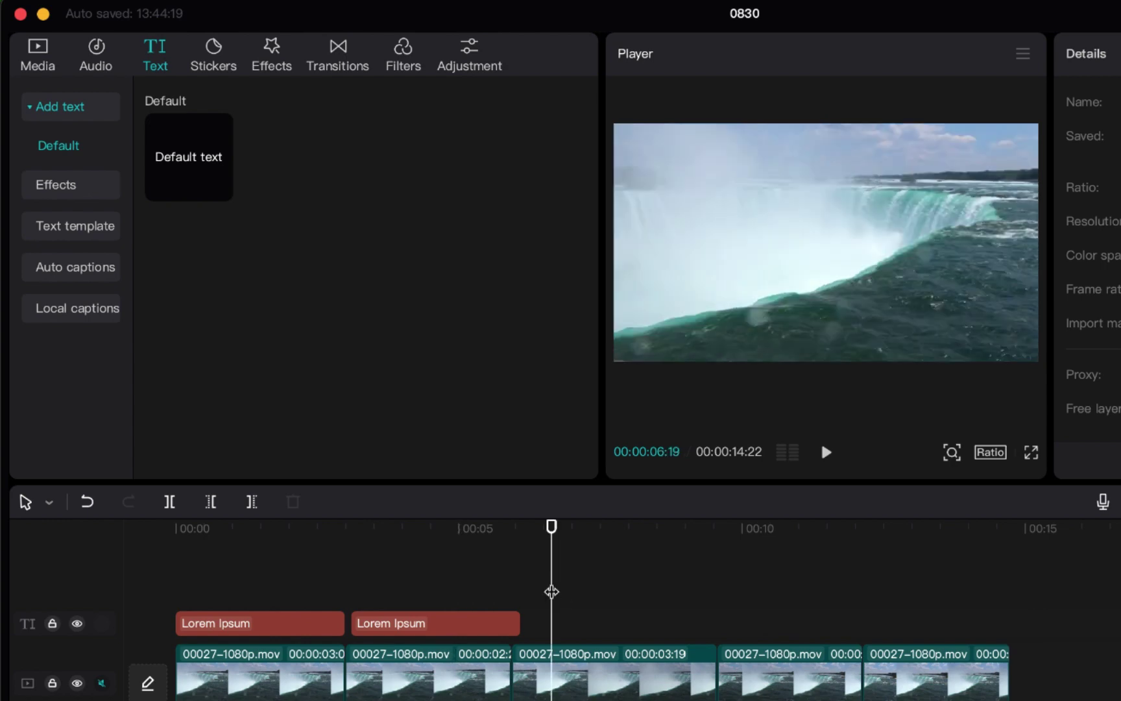
{"action": "key", "text": "super+v"}
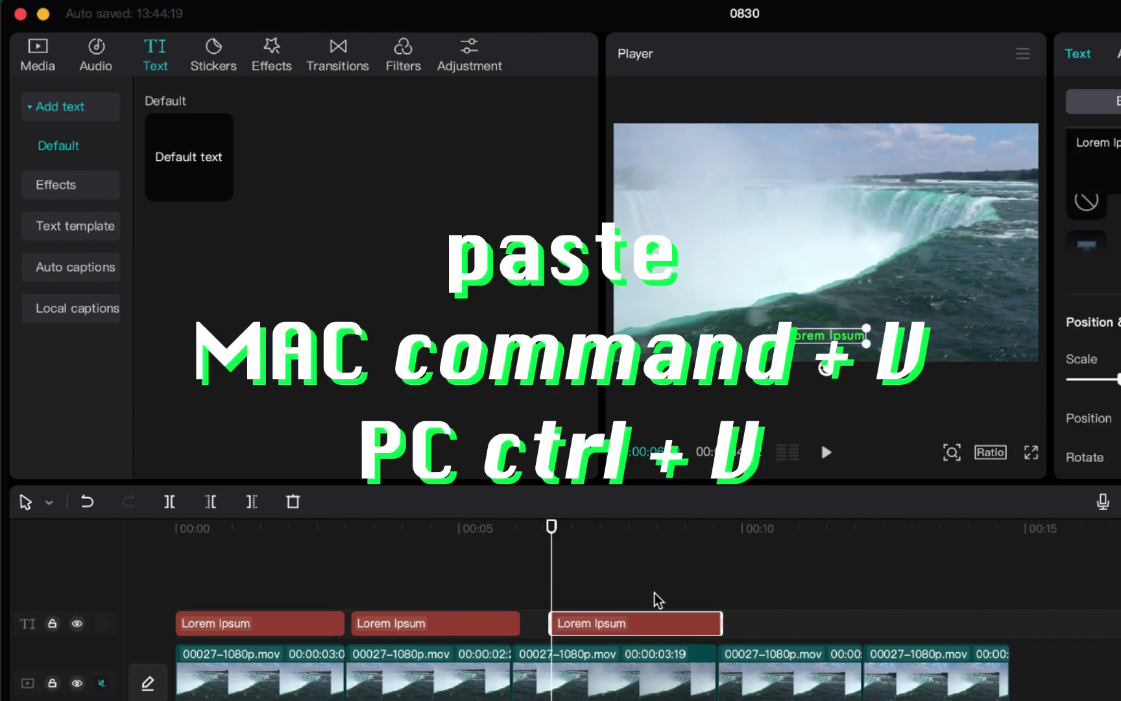
{"action": "left_click", "coordinate": [746, 577]}
{"action": "key", "text": "super+v"}
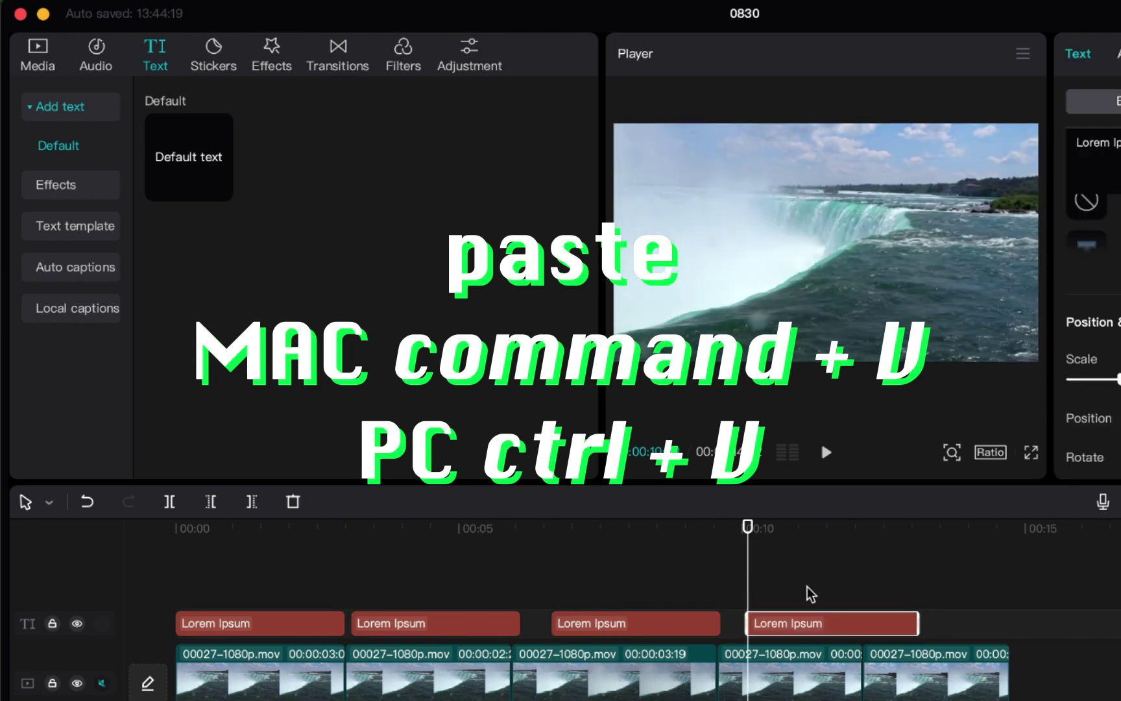
{"action": "left_click", "coordinate": [289, 624]}
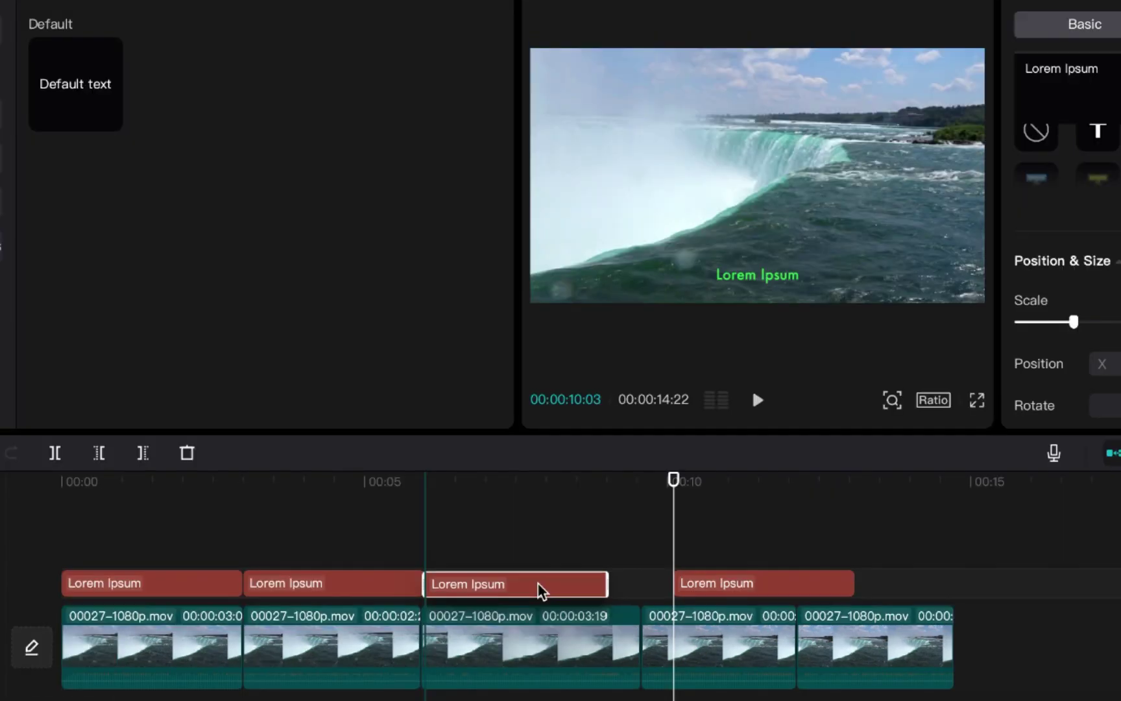
- Slide the fourth title left against the third, then preview titles between 2 and 4 seconds
{"action": "left_click", "coordinate": [621, 627]}
{"action": "left_click_drag", "start_coordinate": [776, 583], "coordinate": [677, 601]}
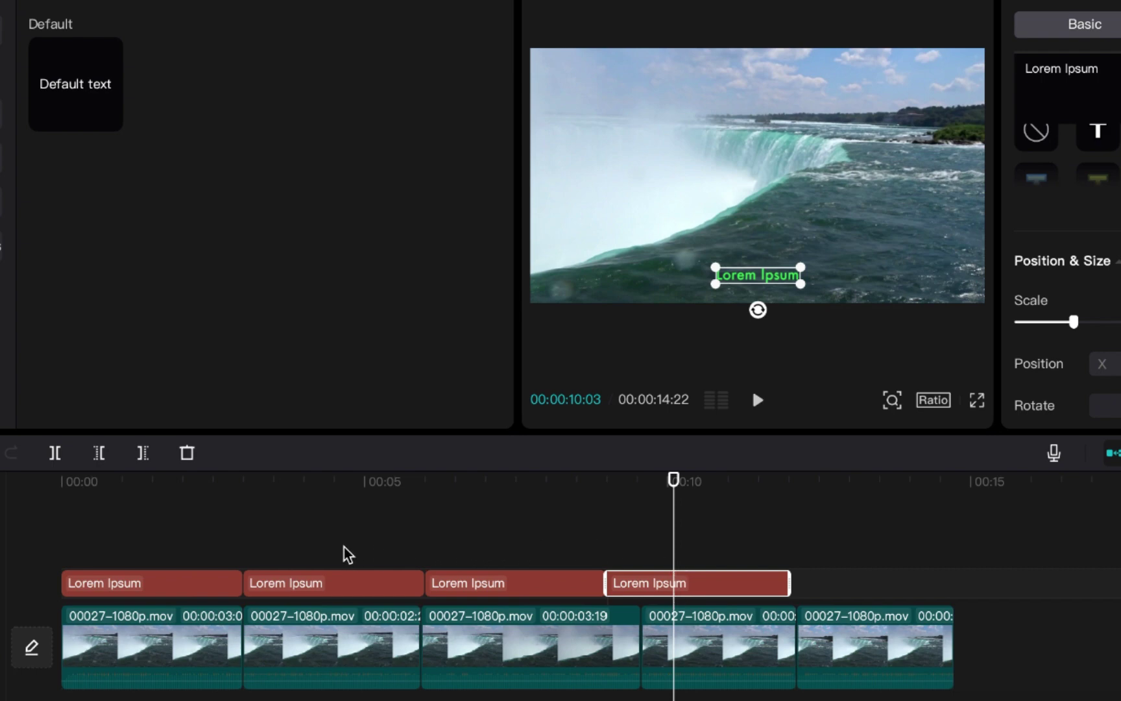
{"action": "left_click", "coordinate": [326, 556]}
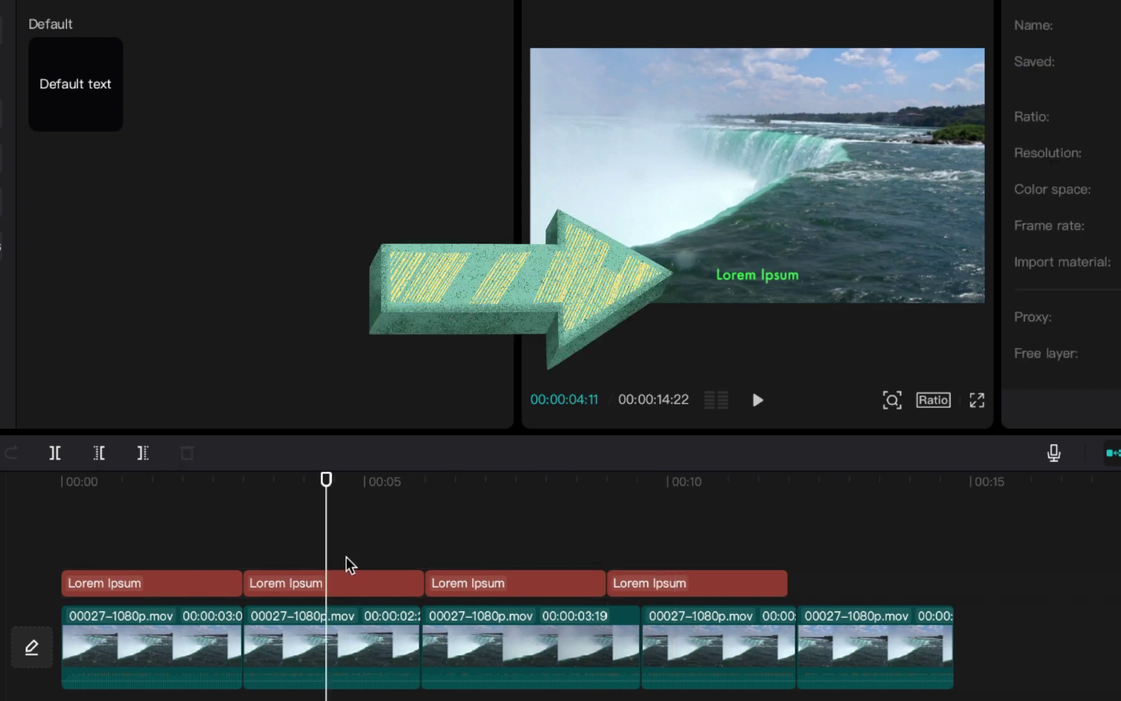
{"action": "left_click", "coordinate": [188, 564]}
{"action": "left_click", "coordinate": [343, 551]}
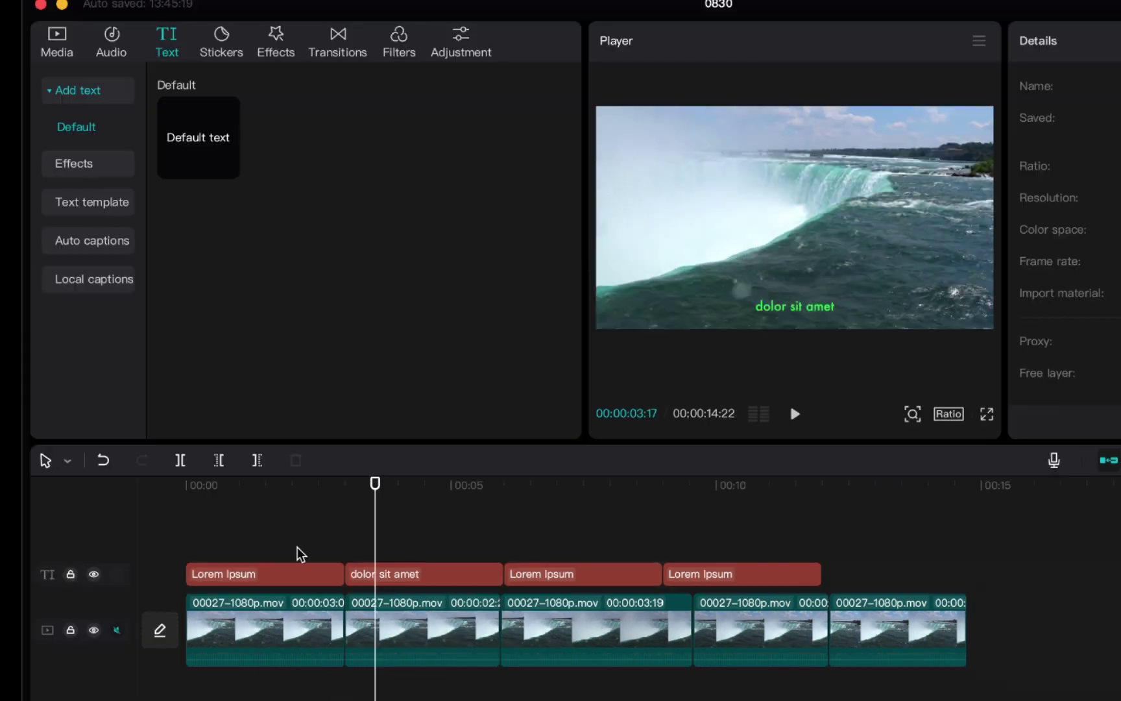
{"action": "left_click", "coordinate": [186, 562]}
{"action": "left_click", "coordinate": [339, 558]}
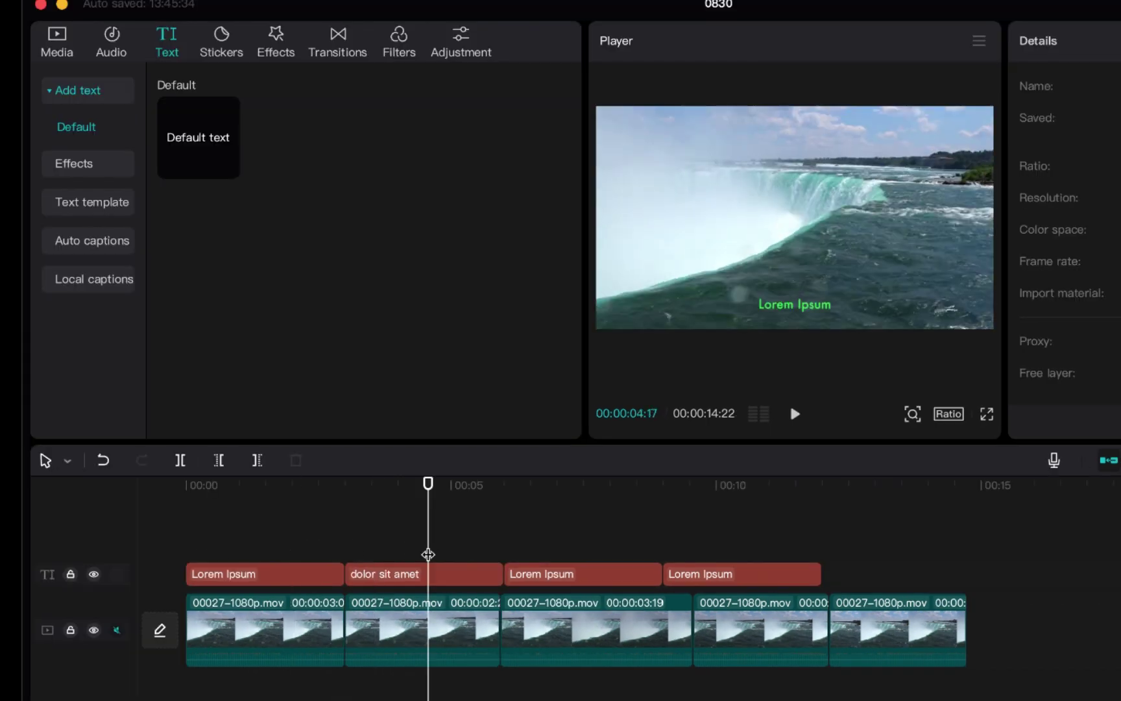
{"action": "left_click", "coordinate": [277, 547]}
{"action": "left_click", "coordinate": [413, 549]}
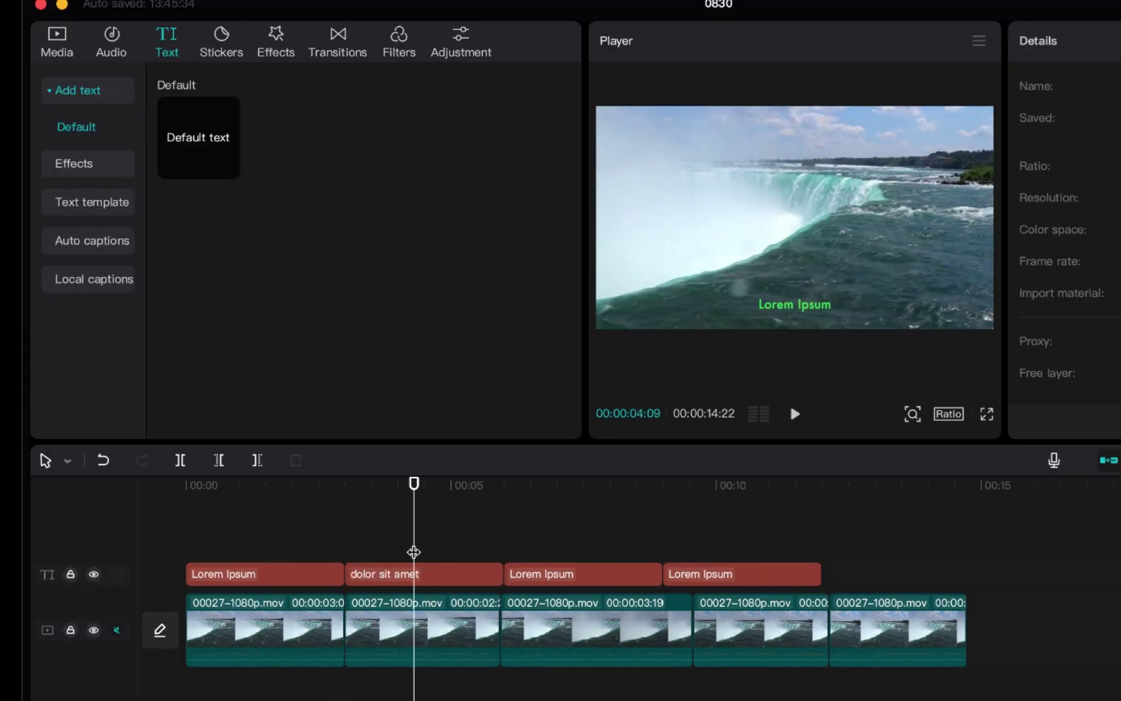
{"action": "left_click", "coordinate": [410, 584]}
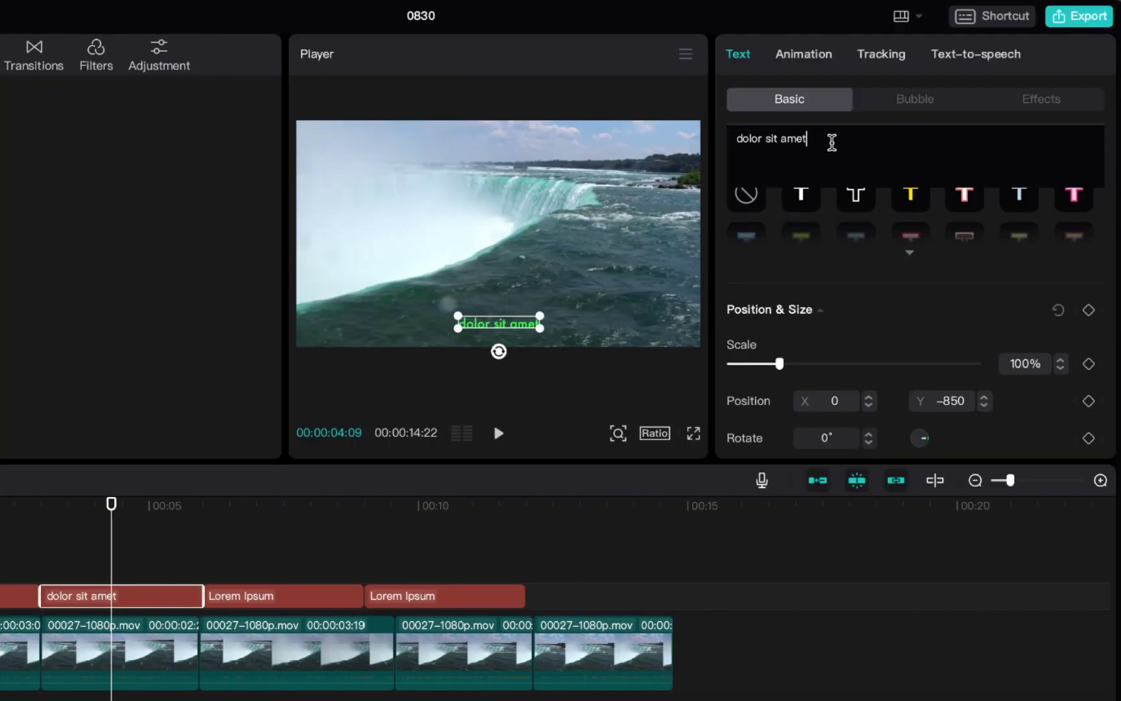
{"action": "key", "text": "Return"}
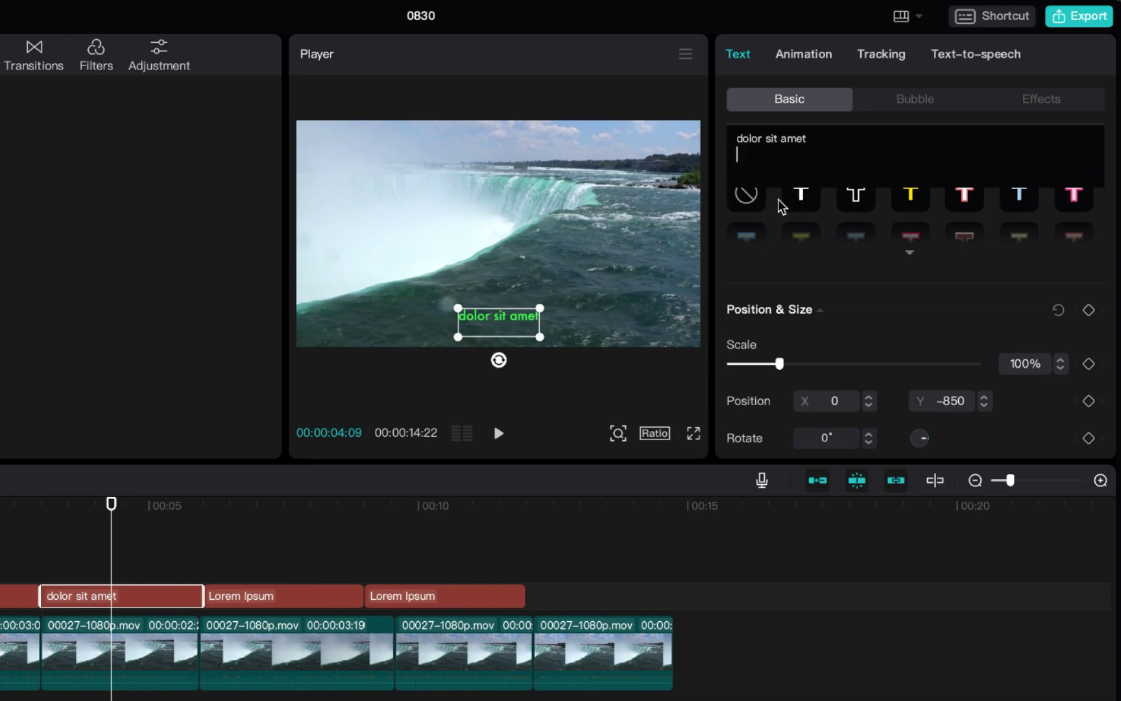
{"action": "left_click", "coordinate": [354, 551]}
{"action": "left_click", "coordinate": [0, 566]}
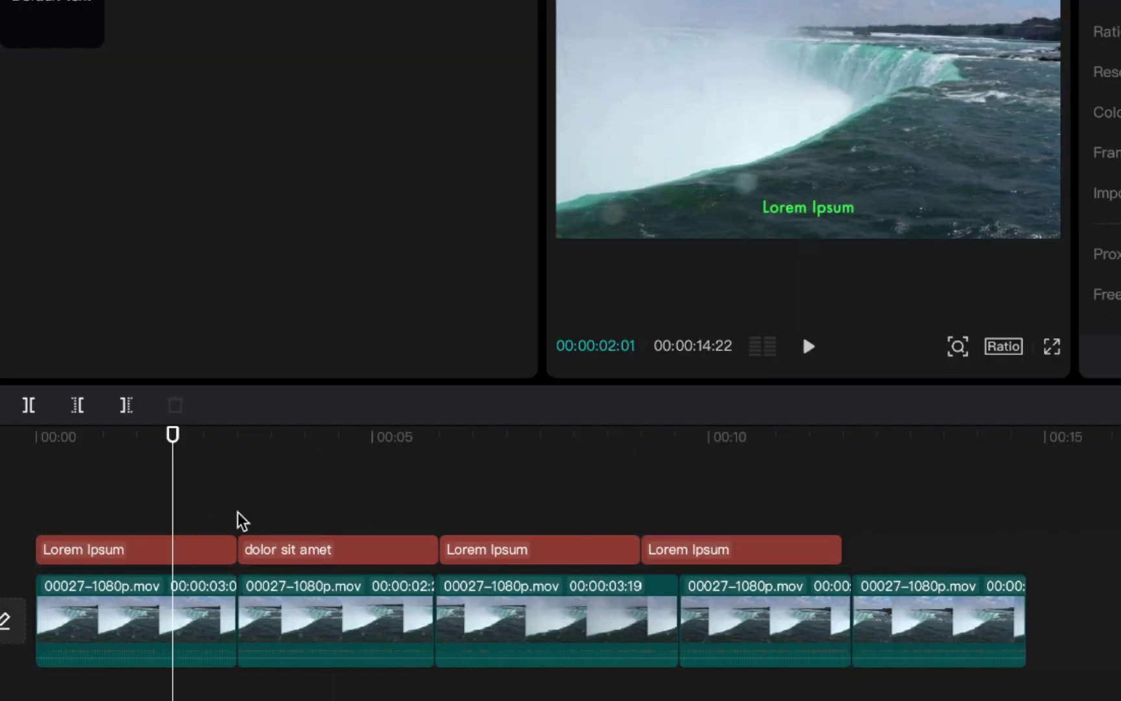
{"action": "left_click", "coordinate": [305, 513]}
{"action": "left_click", "coordinate": [156, 519]}
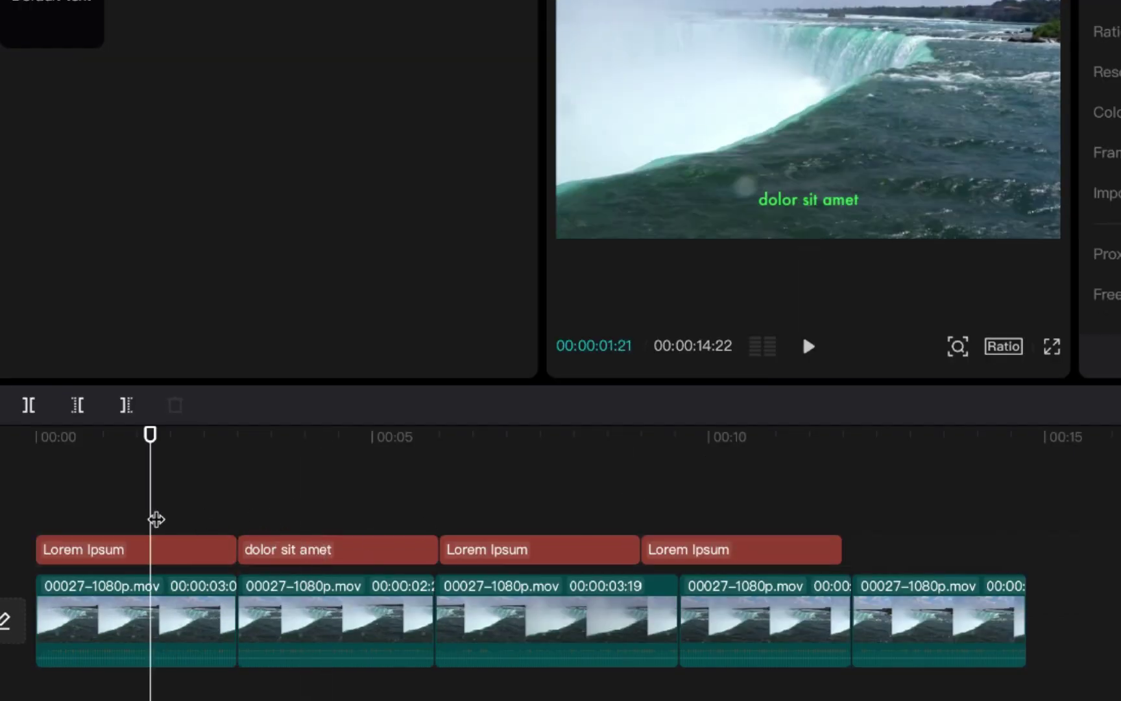
{"action": "left_click", "coordinate": [316, 521]}
{"action": "left_click", "coordinate": [220, 521]}
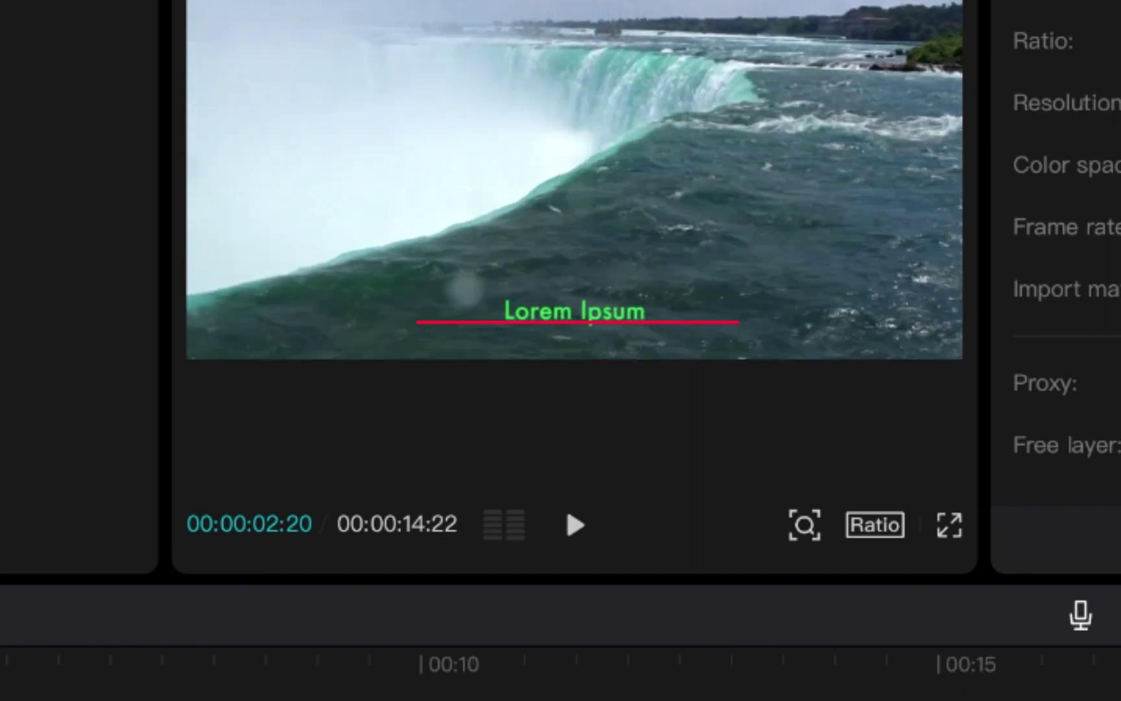
{"action": "left_click", "coordinate": [0, 664]}
{"action": "left_click", "coordinate": [576, 305]}
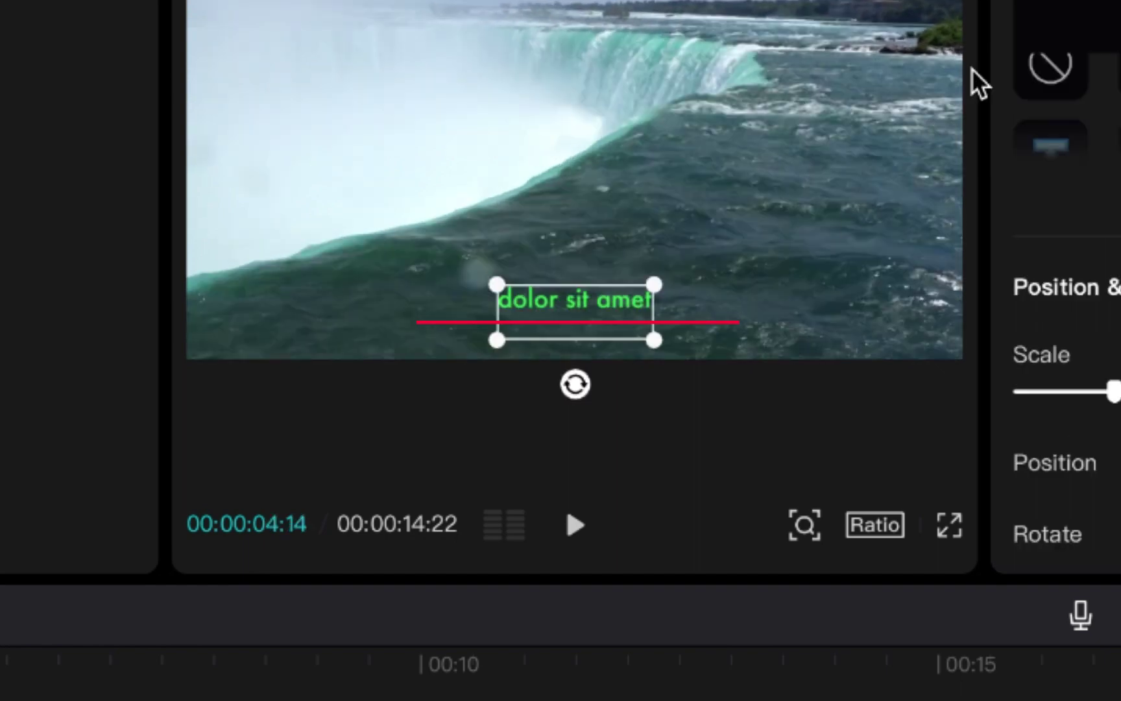
{"action": "key", "text": "BackSpace"}
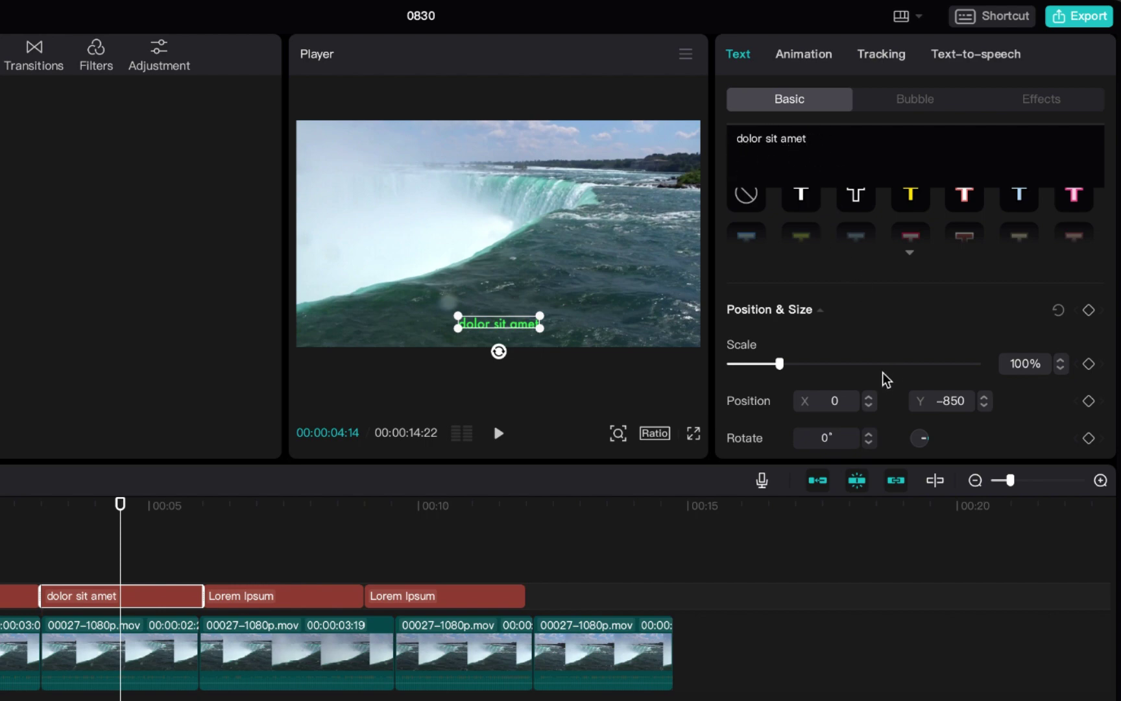
- Align the Lorem Ipsum title top, left, then centre, and drag it down toward the bottom
{"action": "scroll", "coordinate": [883, 376], "scroll_direction": "up", "scroll_amount": 5}
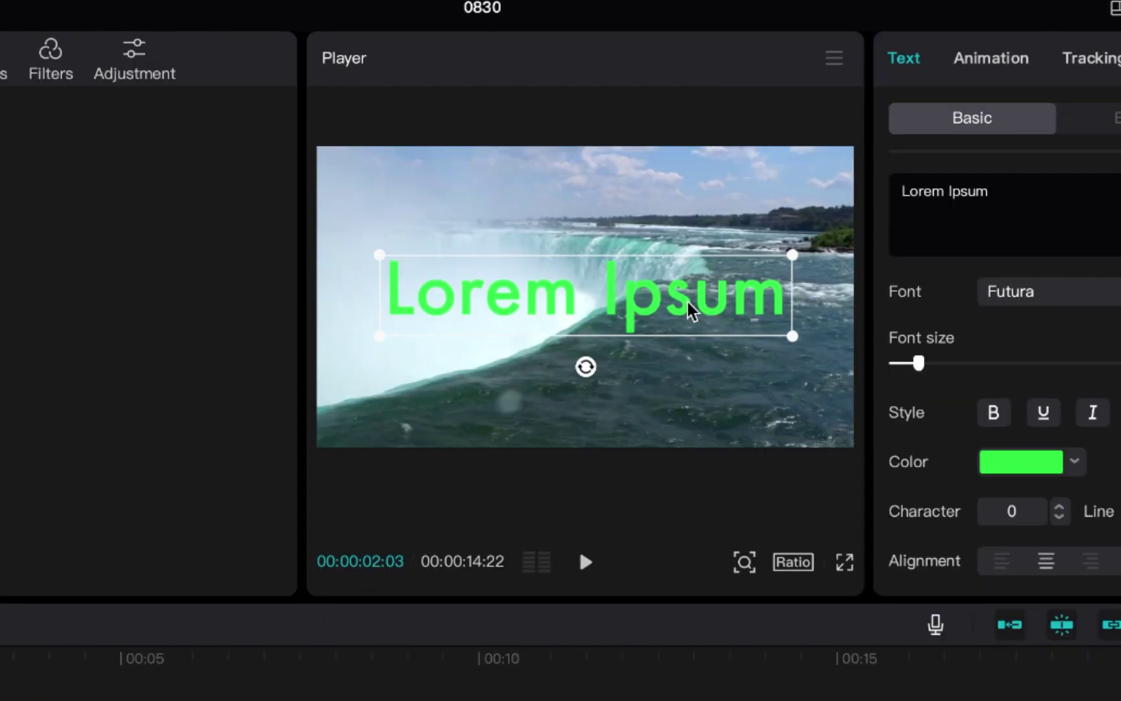
{"action": "left_click_drag", "start_coordinate": [691, 313], "coordinate": [607, 300]}
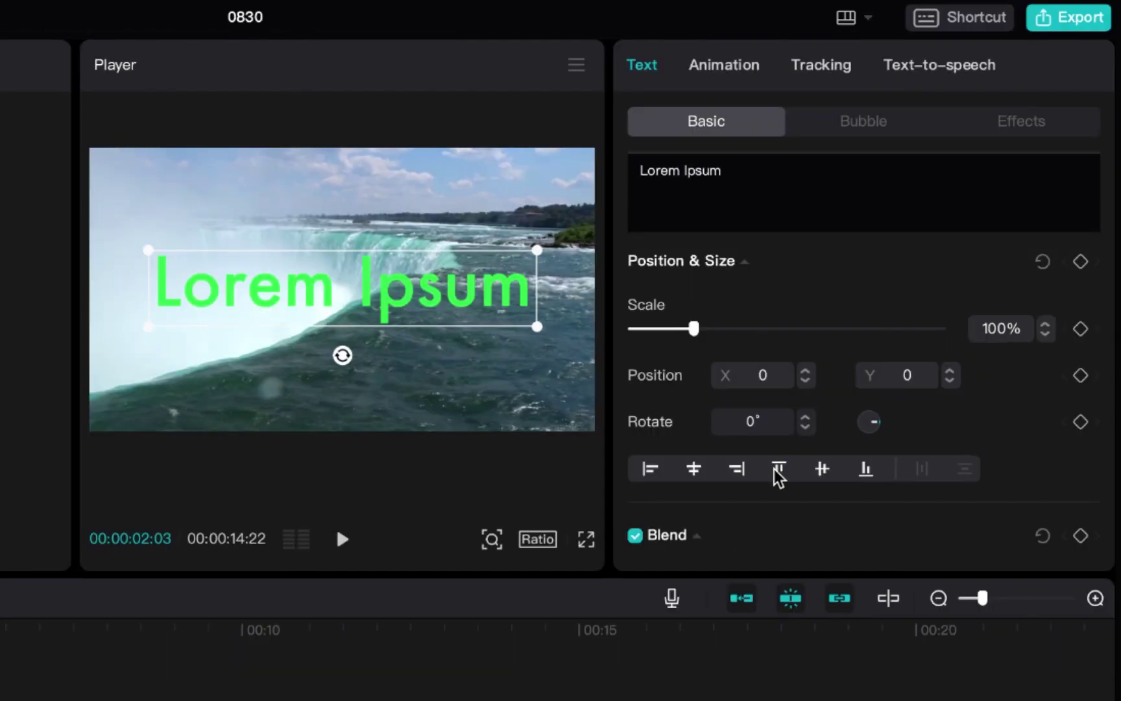
{"action": "left_click", "coordinate": [778, 472]}
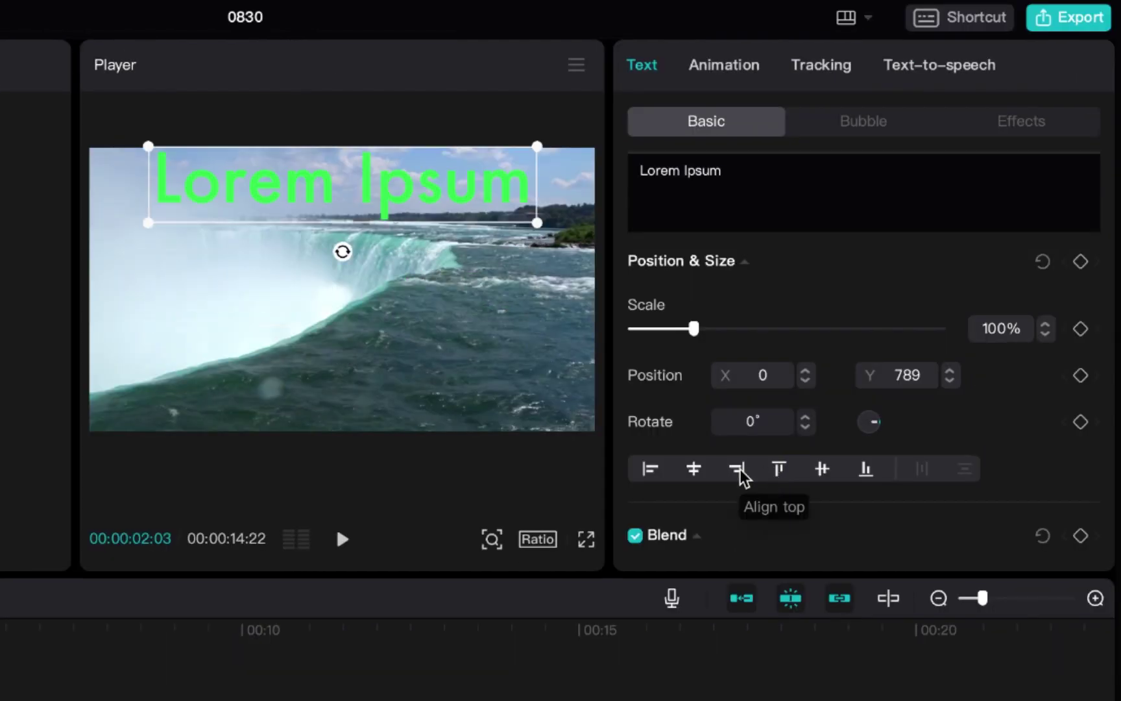
{"action": "left_click", "coordinate": [651, 472]}
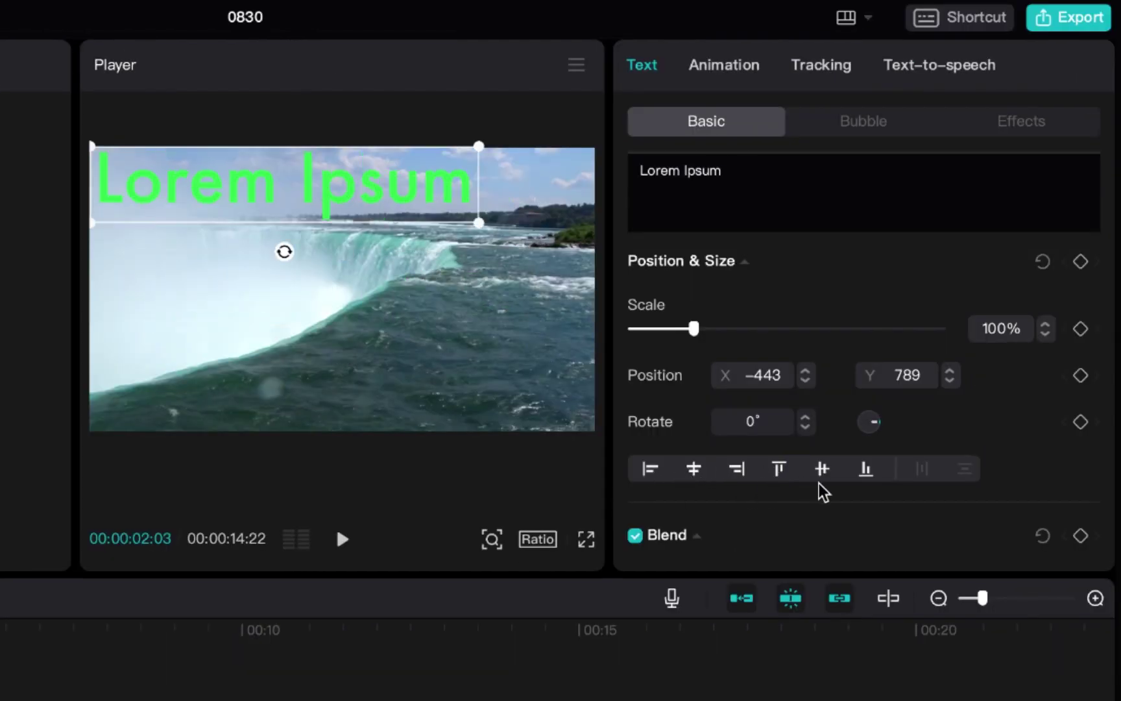
{"action": "left_click", "coordinate": [705, 475]}
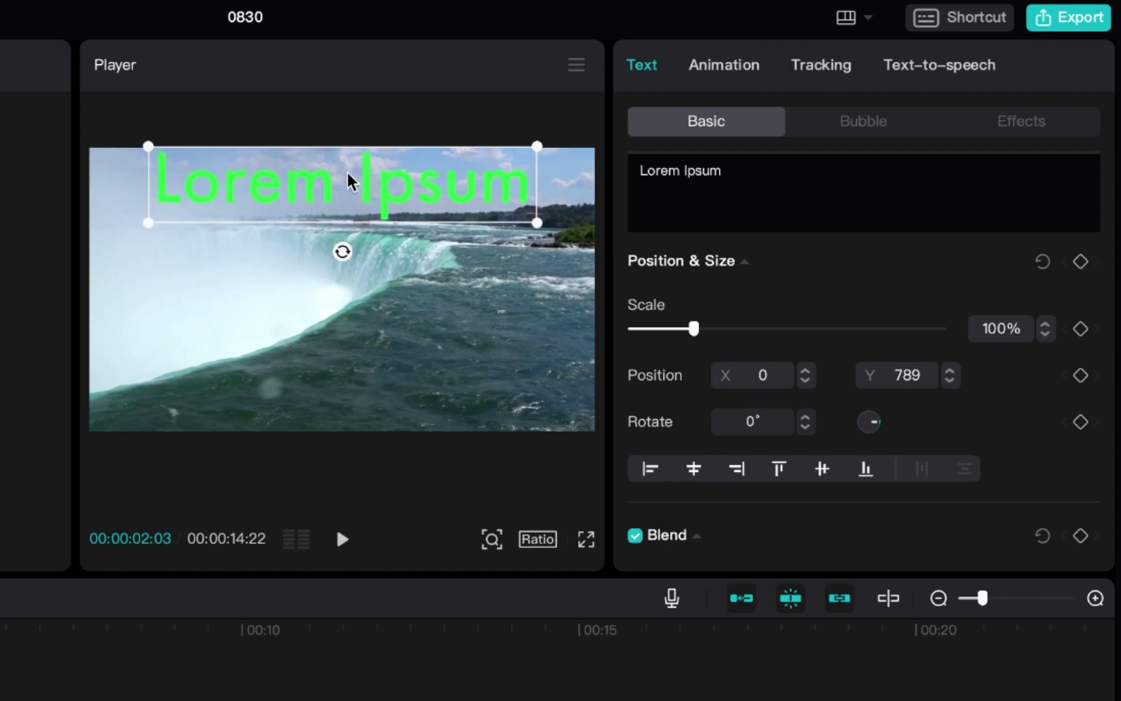
{"action": "left_click_drag", "start_coordinate": [347, 178], "coordinate": [353, 329]}
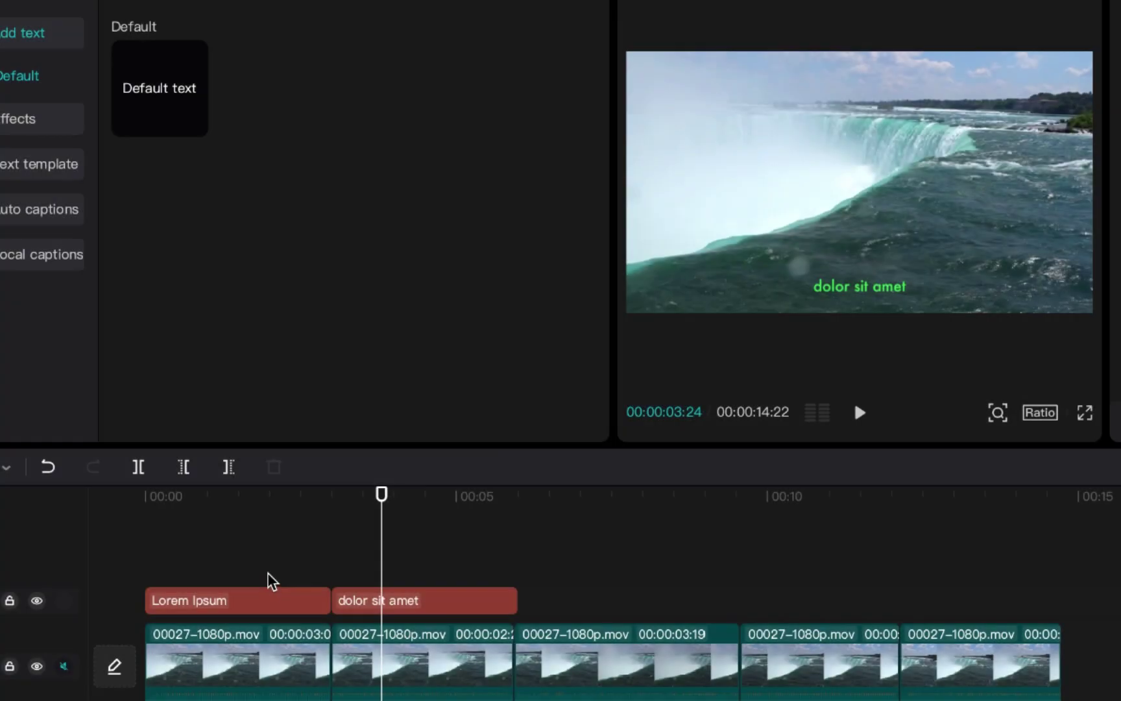
{"action": "left_click", "coordinate": [244, 600]}
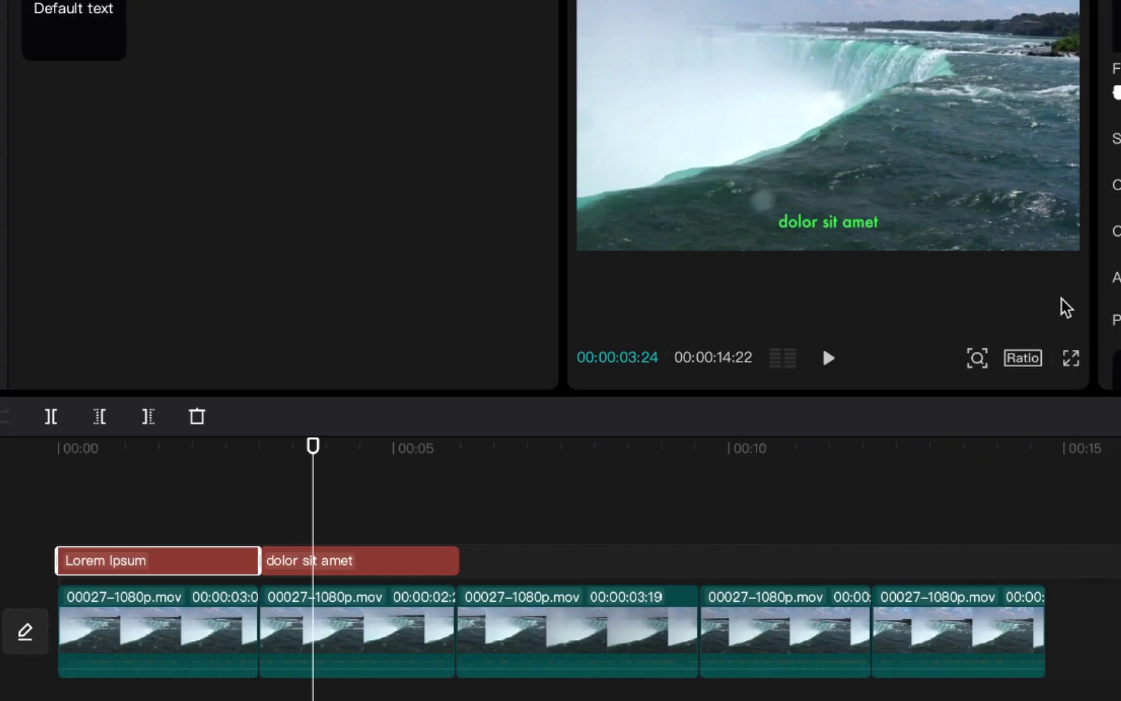
{"action": "left_click", "coordinate": [384, 558]}
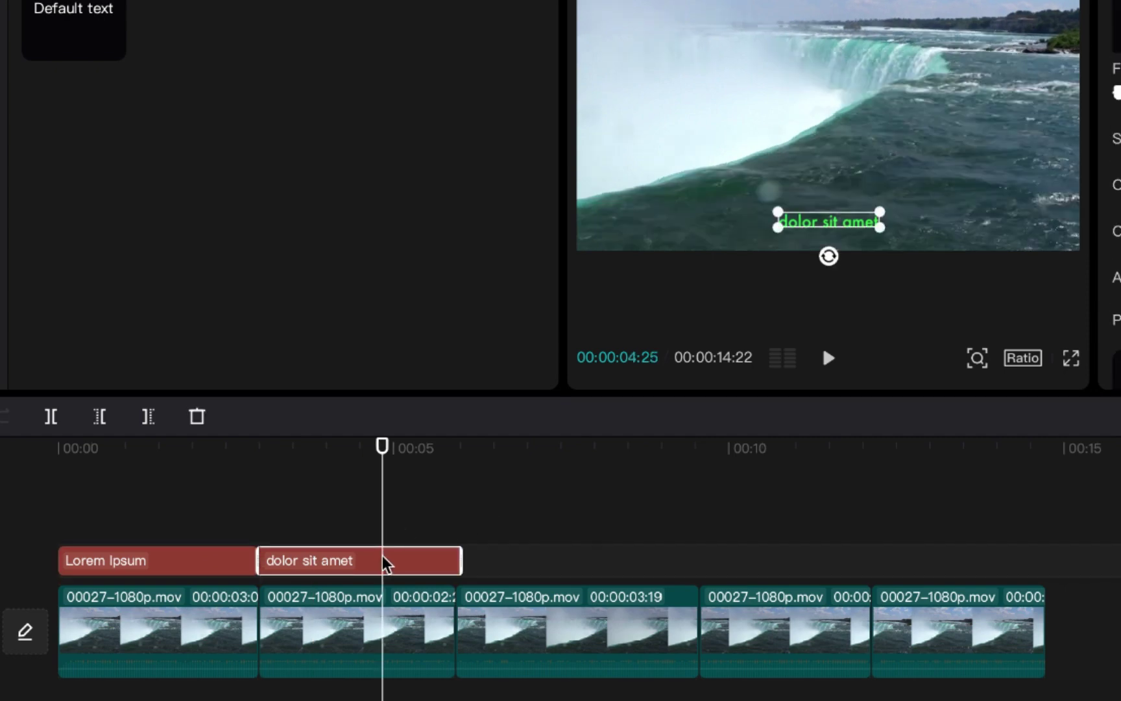
{"action": "right_click", "coordinate": [384, 563]}
{"action": "left_click", "coordinate": [428, 503]}
{"action": "left_click", "coordinate": [484, 524]}
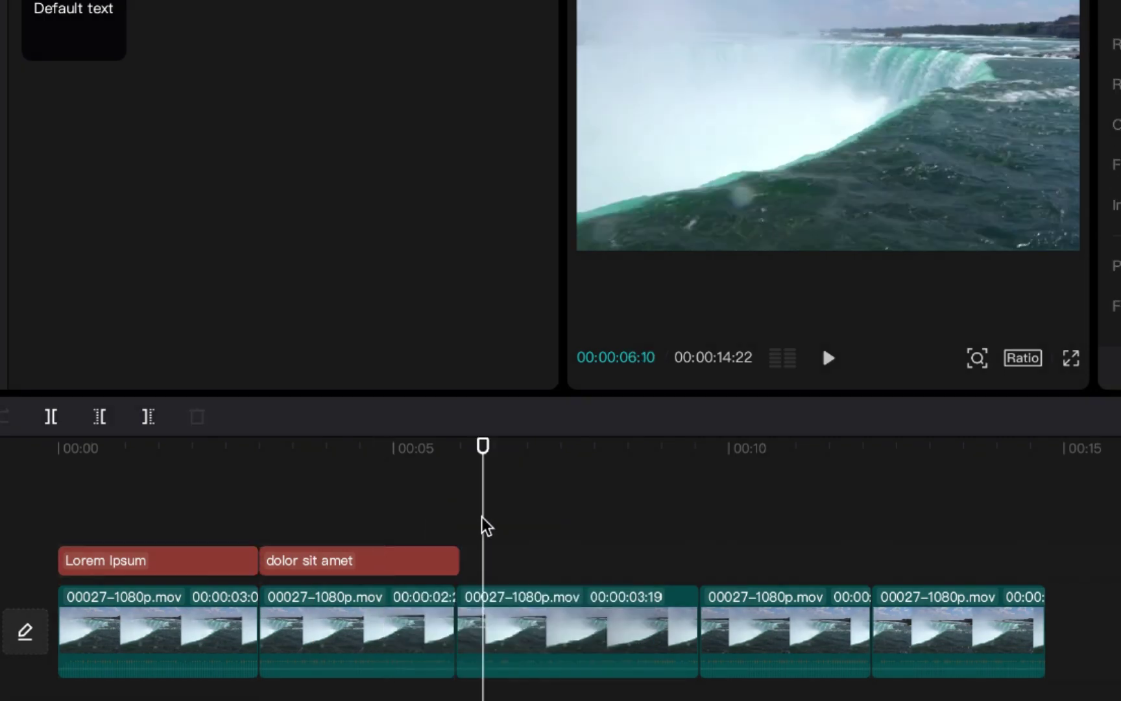